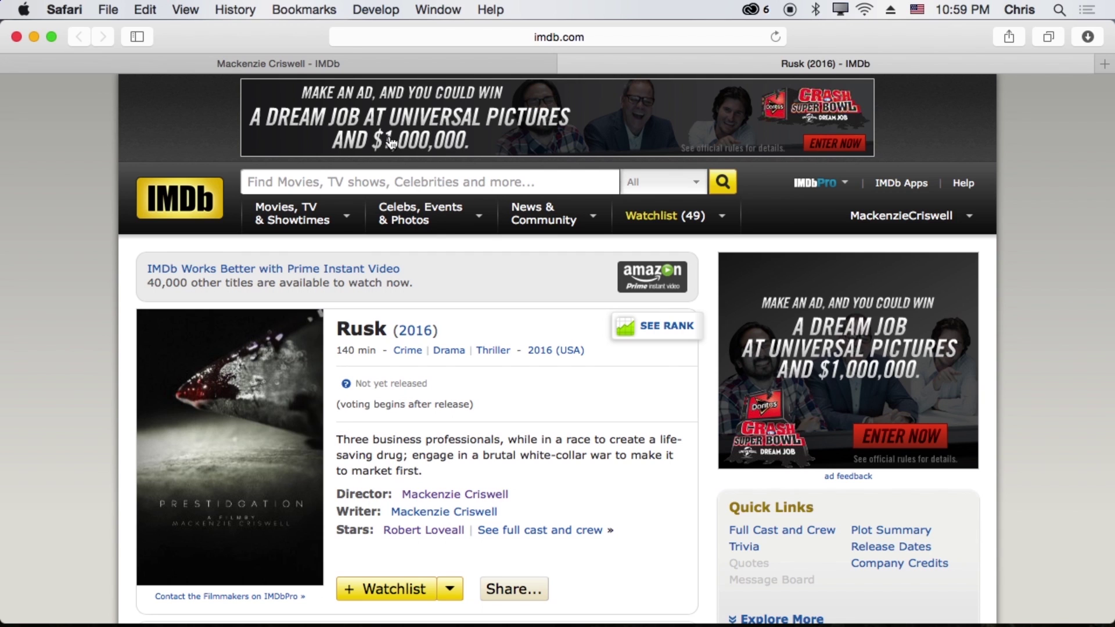
- Compare the filmmaker's IMDb profile with the Rusk (2016) title page, including its poster and production notes
left_click(350, 65)
scroll(258, 400, "down", 5)
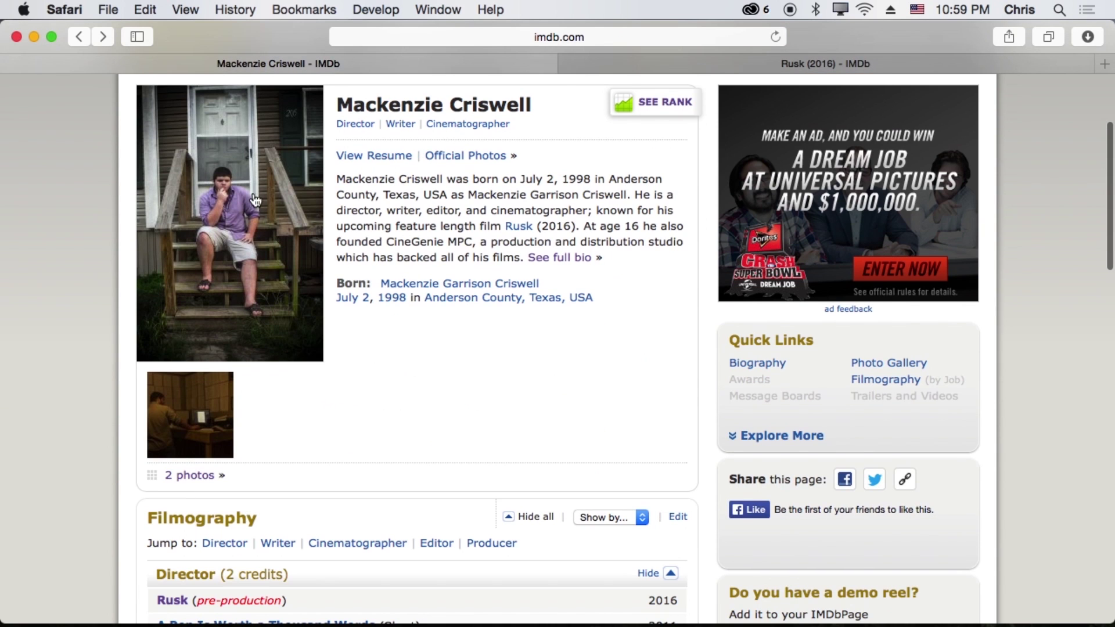
scroll(859, 90, "up", 3)
left_click(878, 64)
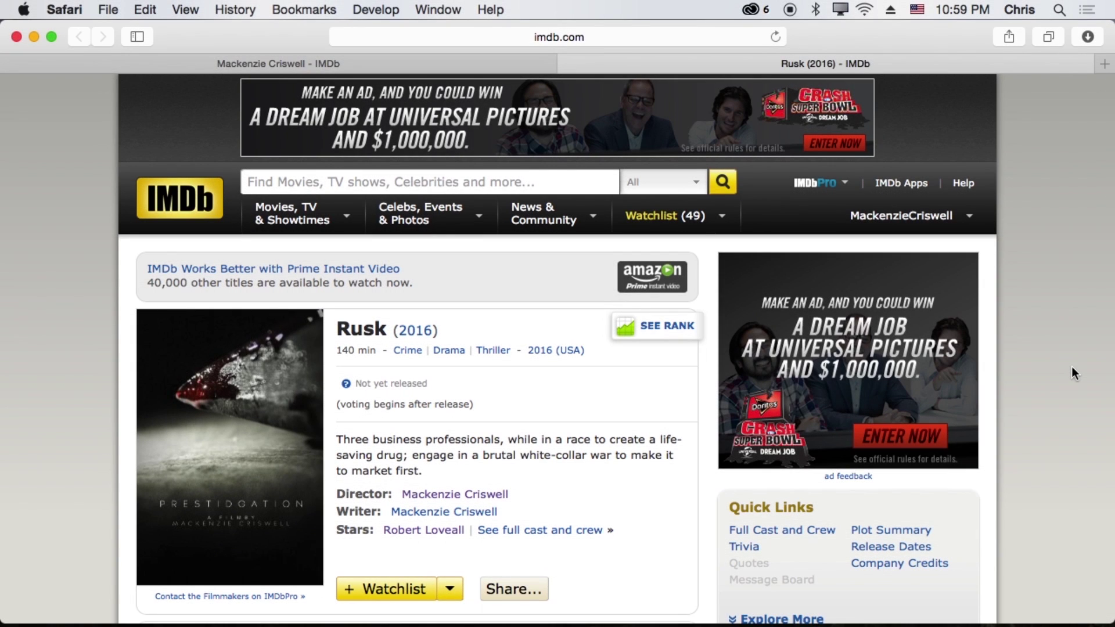
scroll(1061, 382, "down", 2)
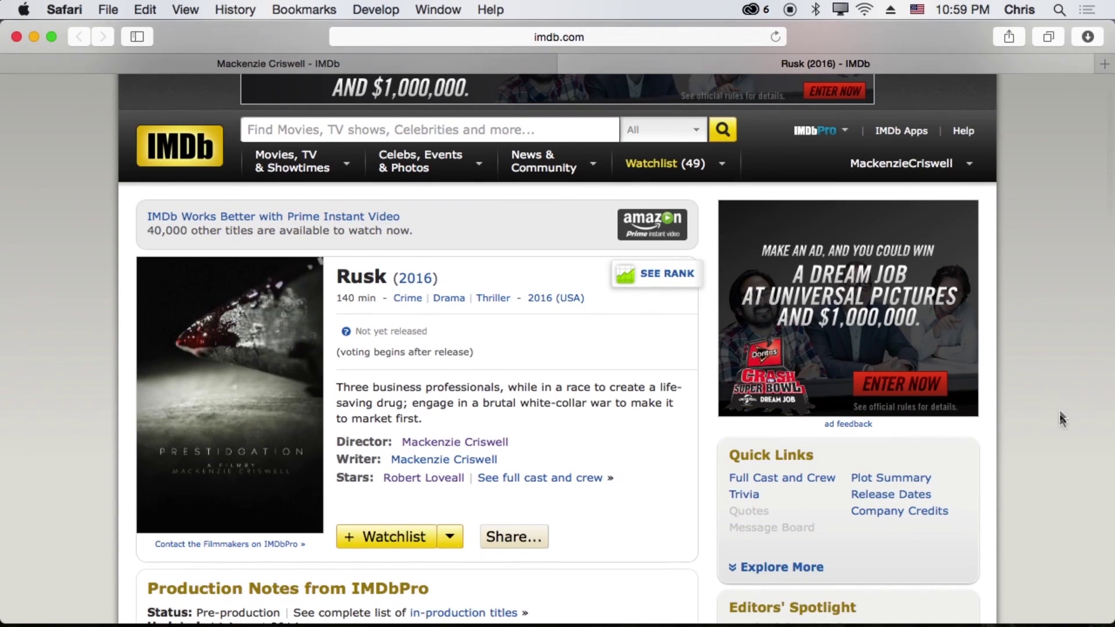
scroll(1062, 418, "up", 2)
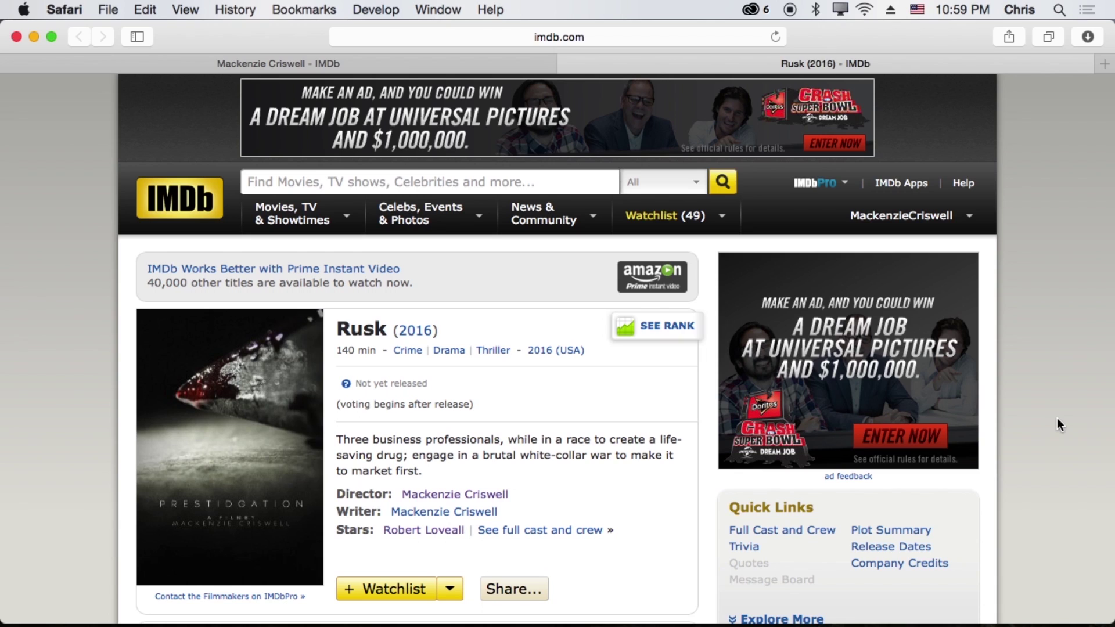
scroll(503, 418, "down", 4)
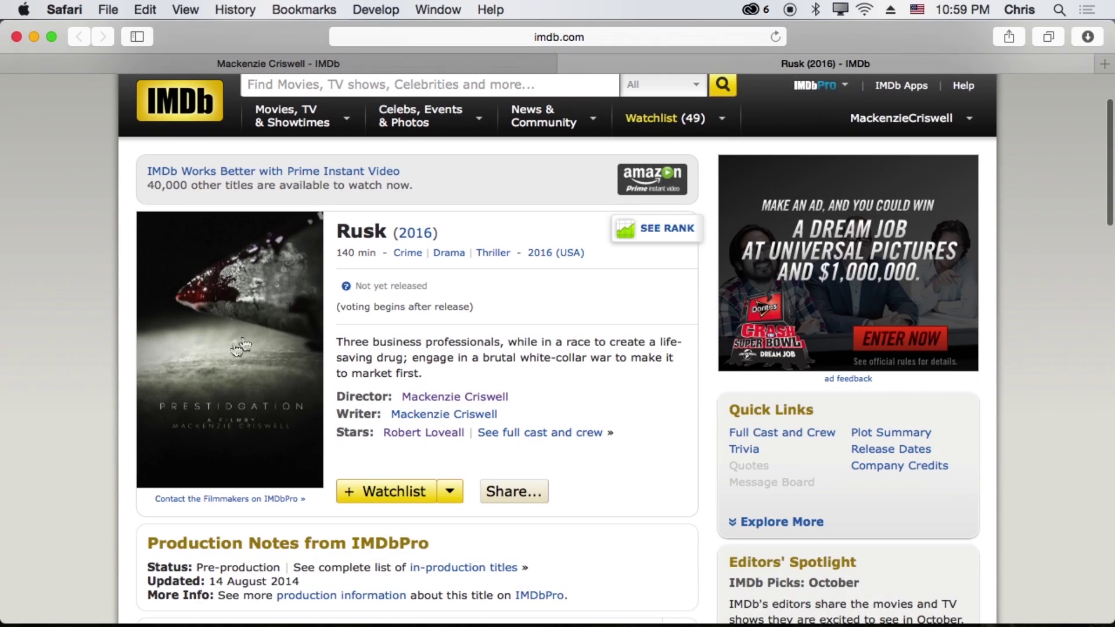
scroll(210, 387, "down", 1)
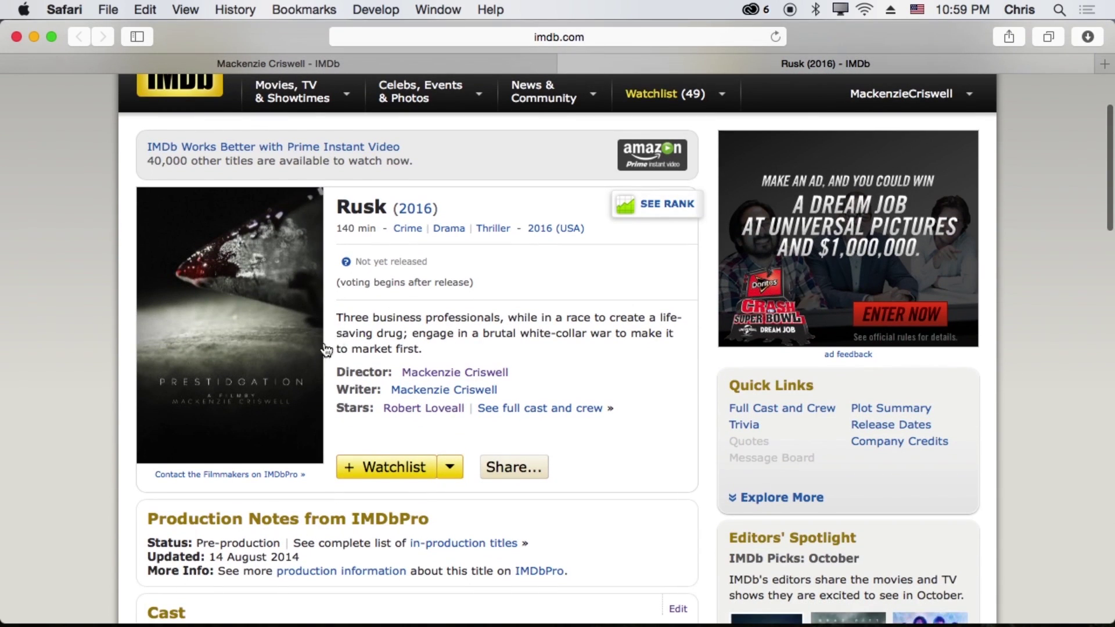
- Review the filmmaker's name heading, photos and filmography on the IMDb profile page
left_click(284, 68)
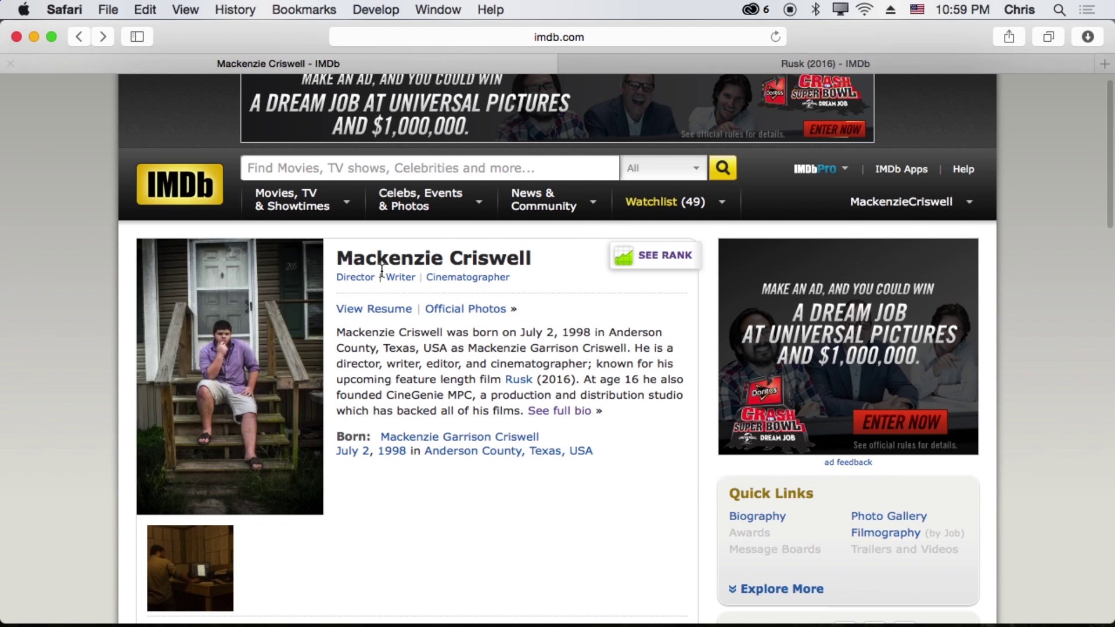
left_click_drag(337, 257, 552, 263)
left_click(481, 325)
scroll(241, 395, "up", 1)
scroll(241, 395, "down", 6)
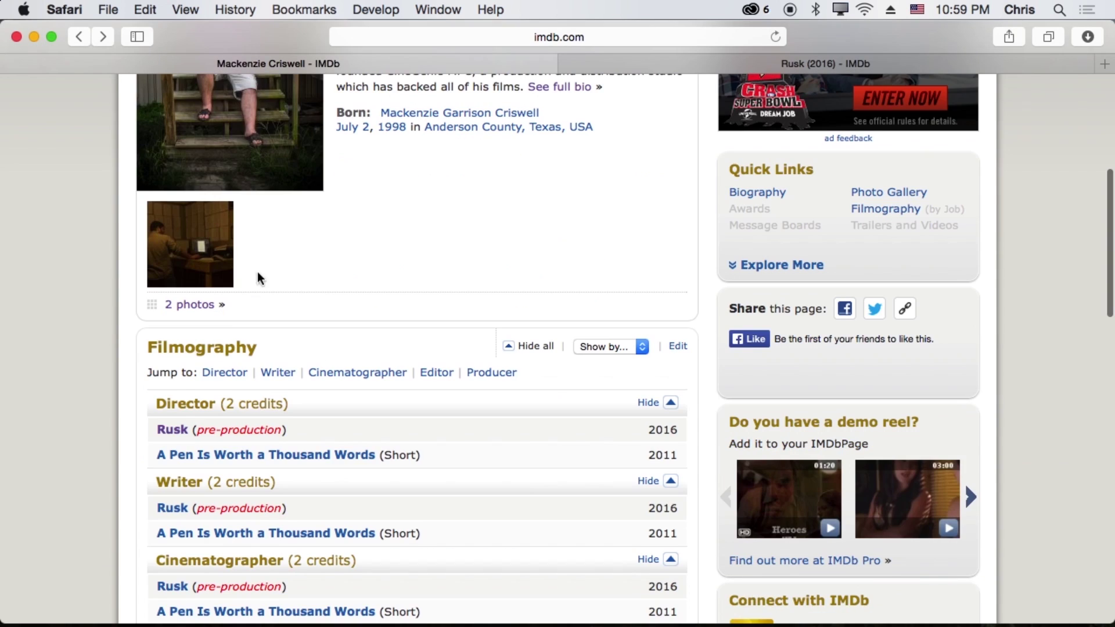
scroll(240, 200, "up", 6)
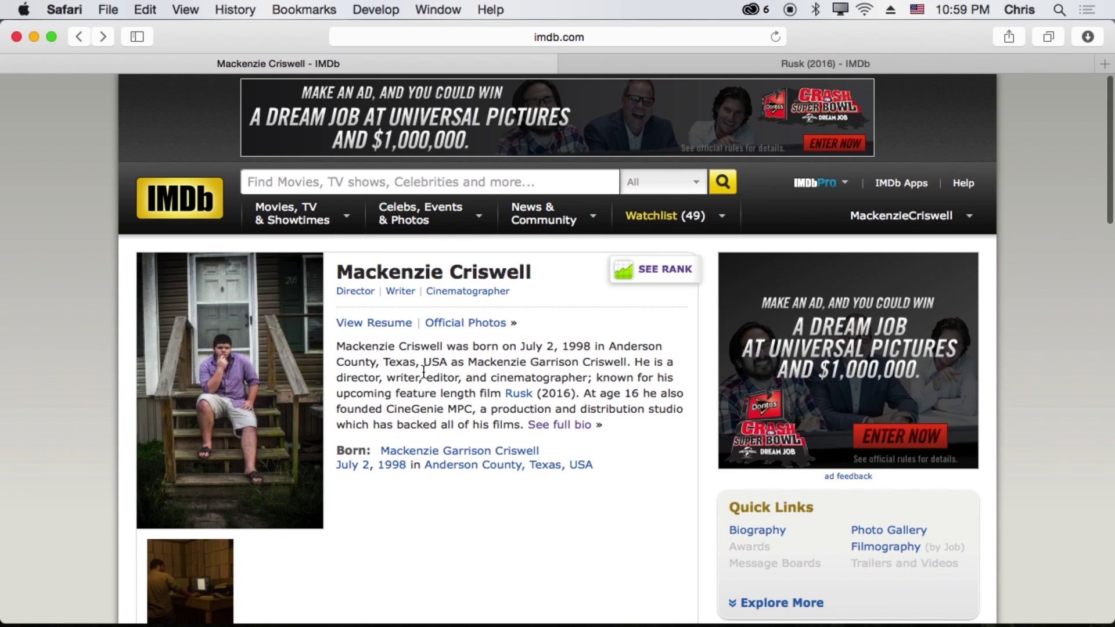
- Return to the Rusk (2016) title page and look over its poster and film details
mouse_move(826, 189)
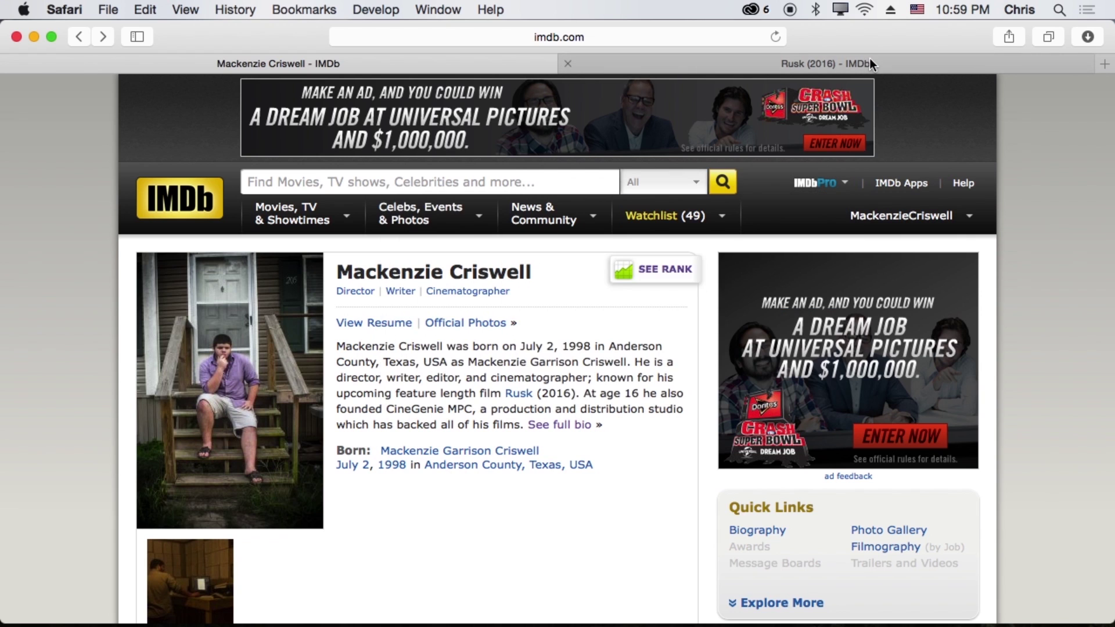
left_click(869, 61)
scroll(218, 313, "down", 2)
scroll(303, 274, "up", 2)
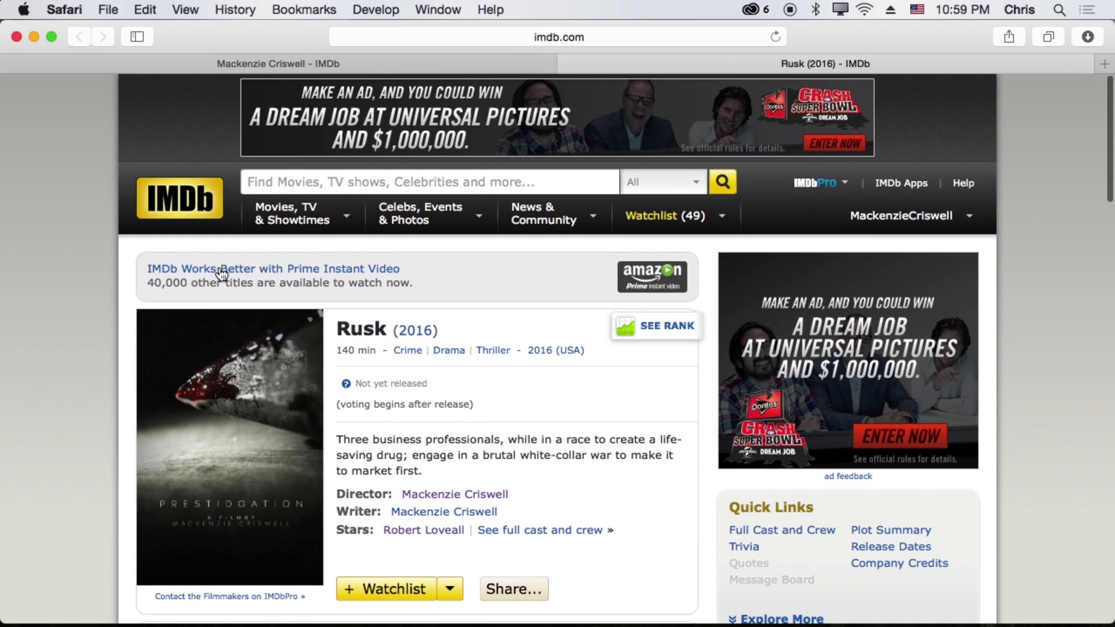
mouse_move(278, 210)
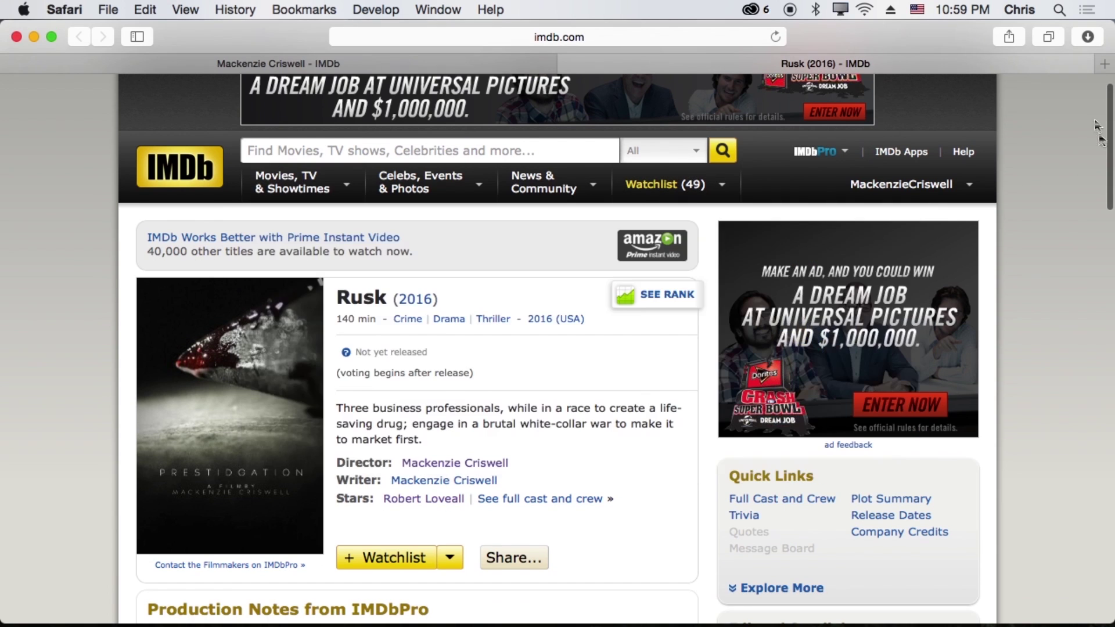
- Open google.com in a new browser tab
key("super+t")
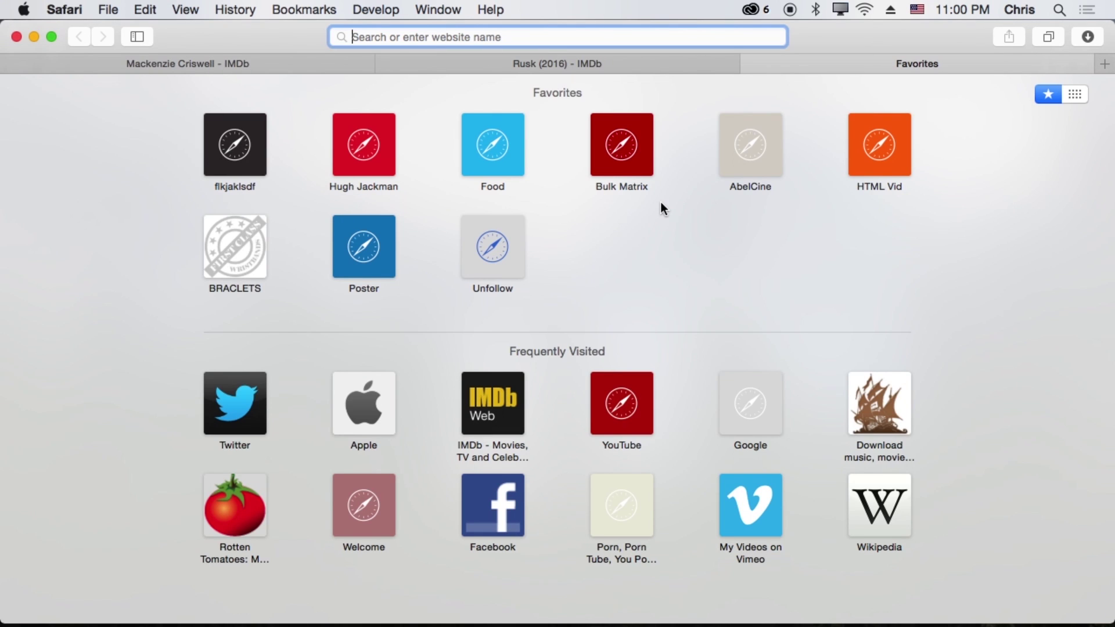
type("gogoel.")
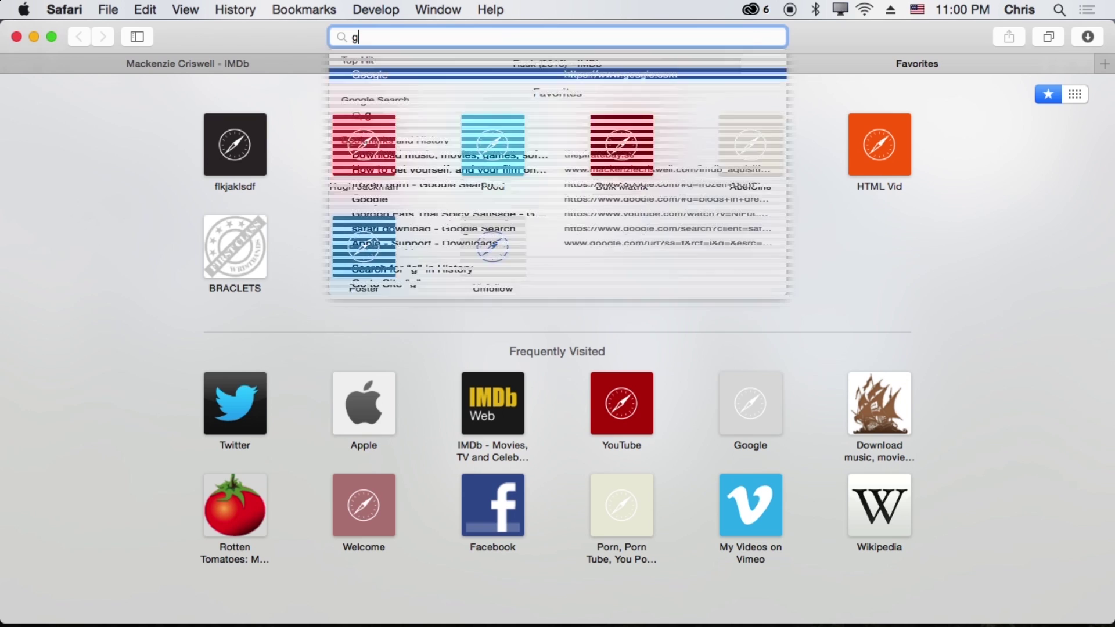
key("BackSpace")
key("BackSpace")
key("BackSpace")
key("BackSpace")
type("ogle.co")
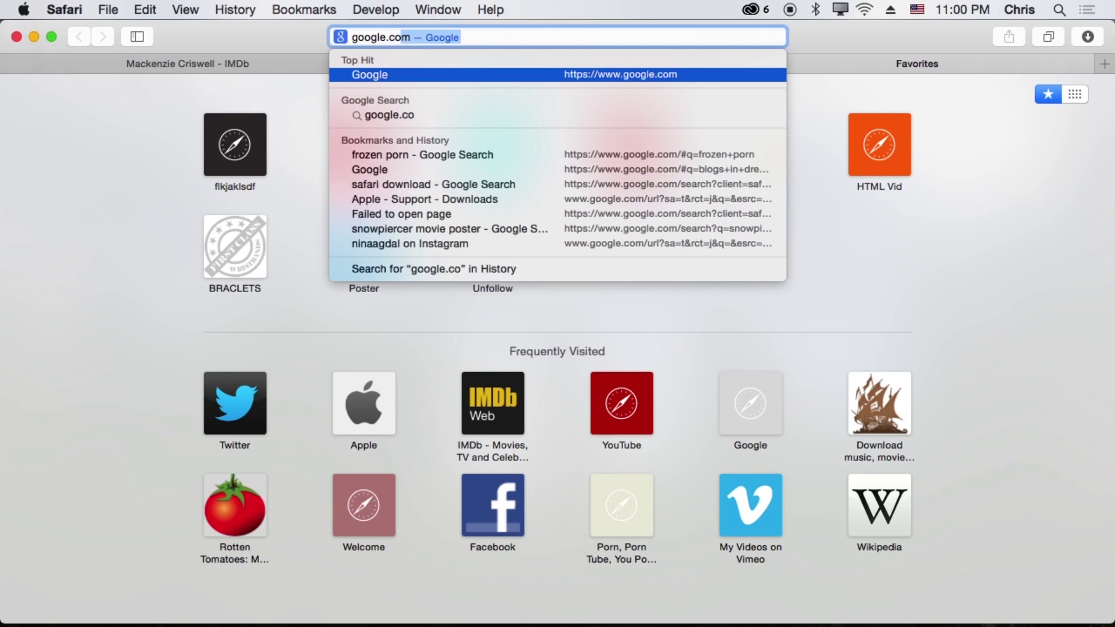
key("Return")
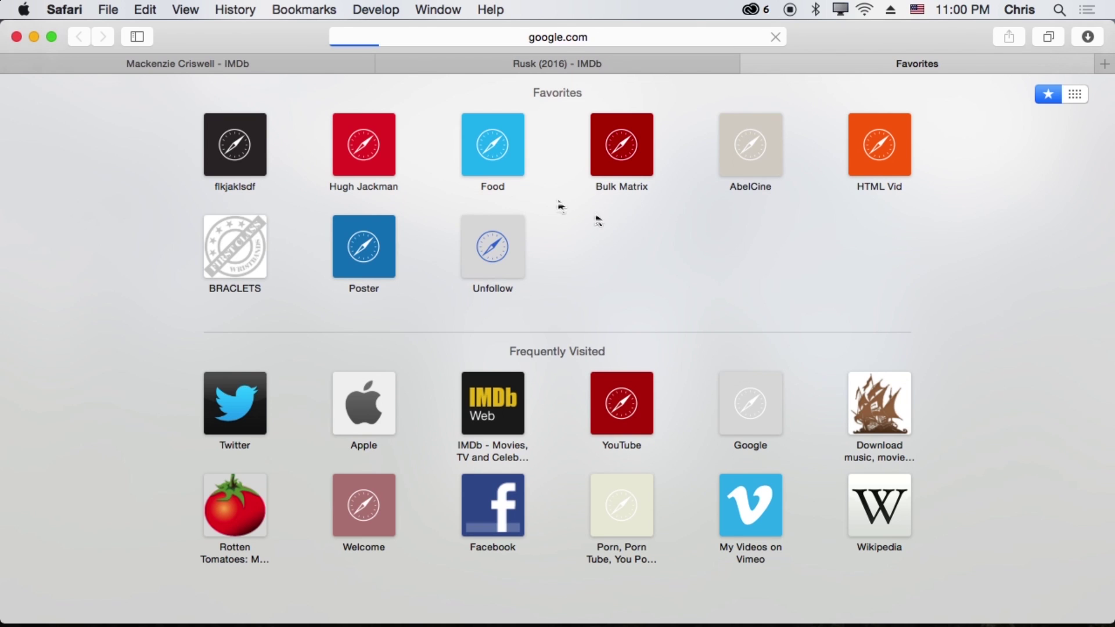
- Go back to the Rusk title page and open the director's profile down to the filmography
left_click(563, 56)
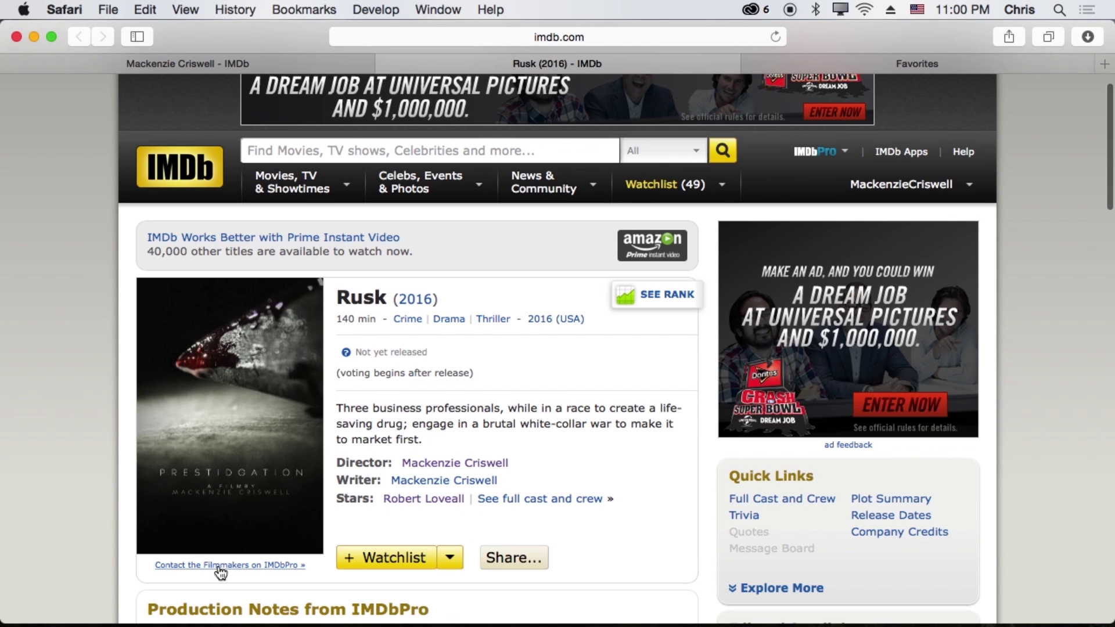
scroll(405, 514, "down", 3)
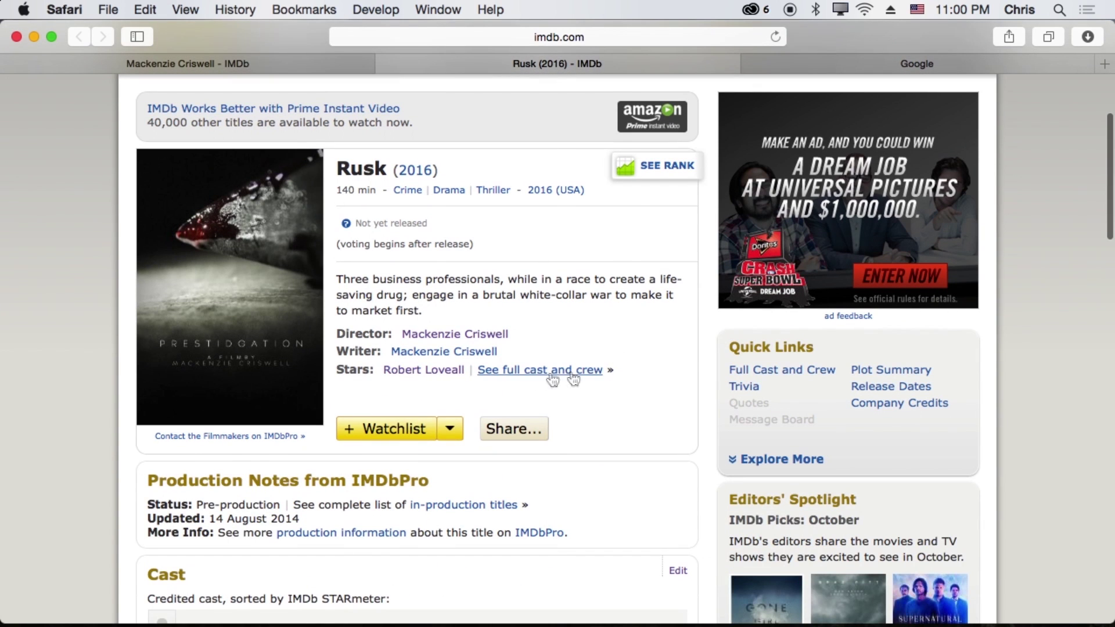
scroll(416, 314, "down", 1)
left_click(417, 301)
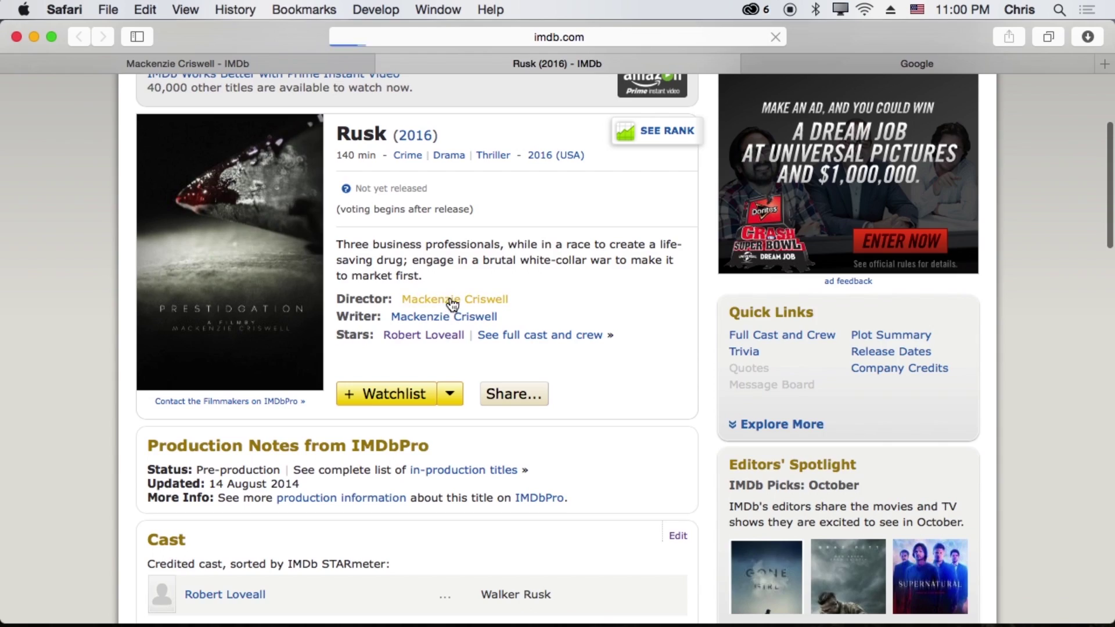
scroll(242, 496, "down", 8)
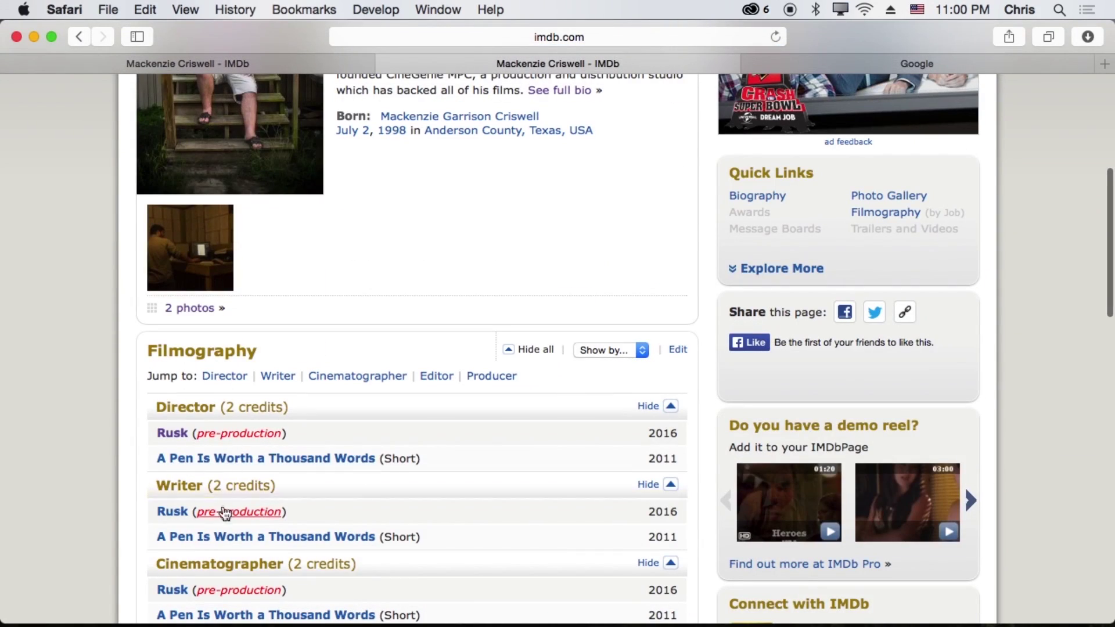
- Open the short film A Pen Is Worth a Thousand Words and follow its link for rights owners to add a poster
left_click(260, 462)
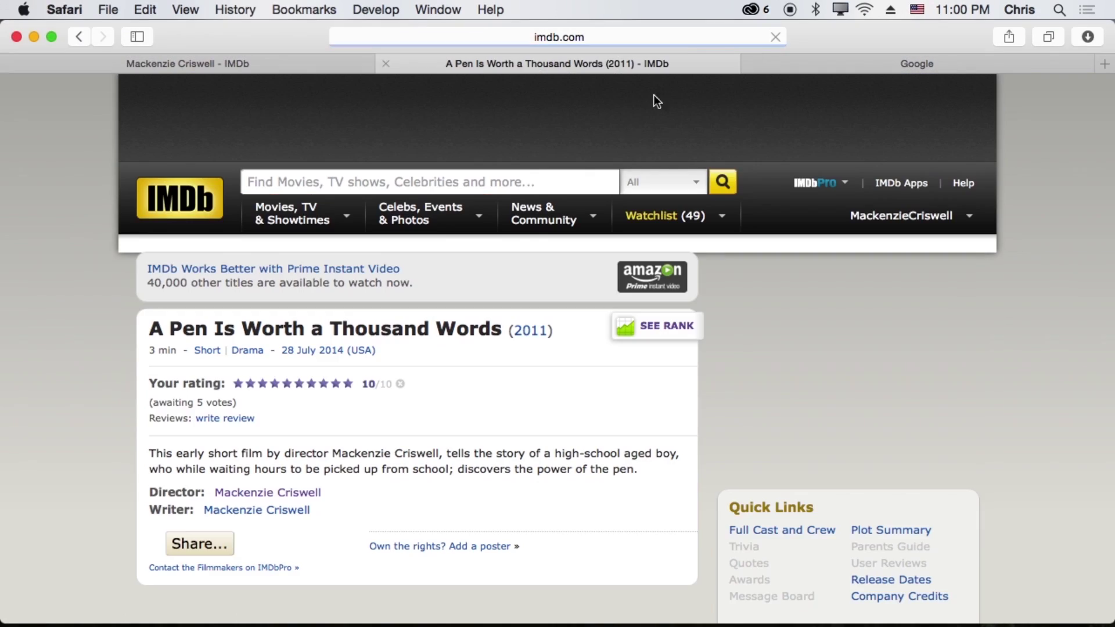
scroll(268, 434, "down", 1)
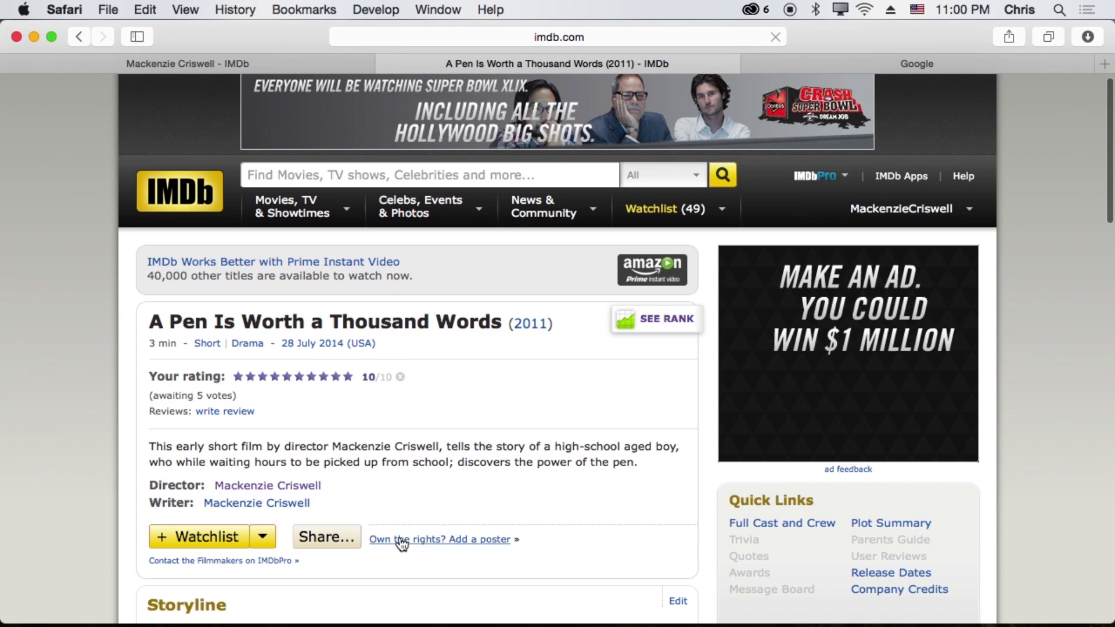
left_click(447, 541)
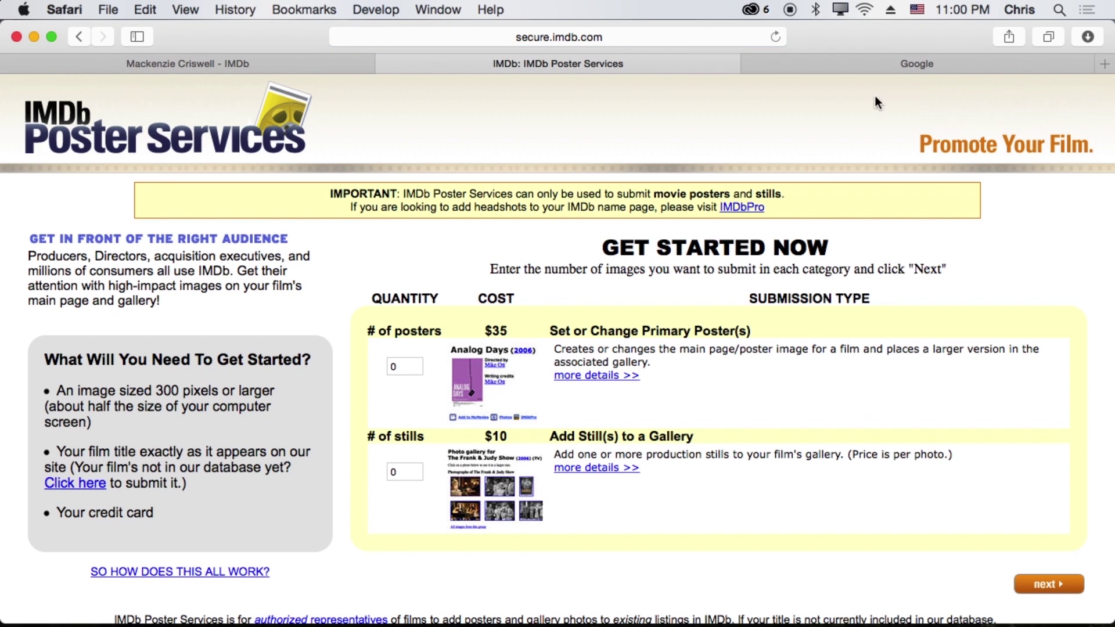
- Search Google for "imdb poster service" and open the IMDb Poster Services result
left_click(919, 64)
type("imd")
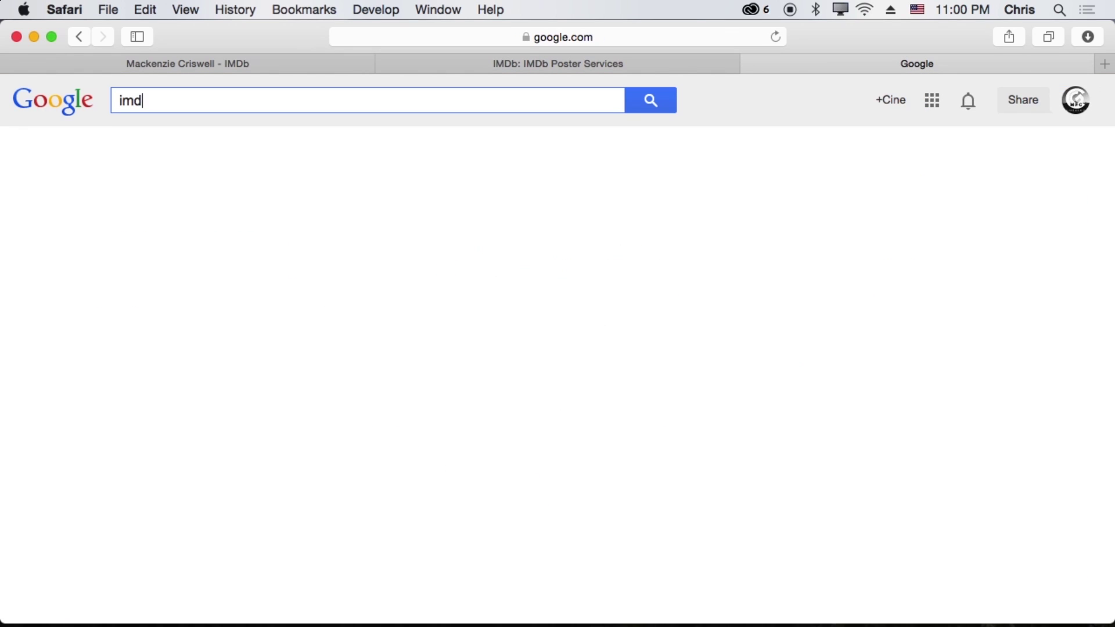
type("b poster")
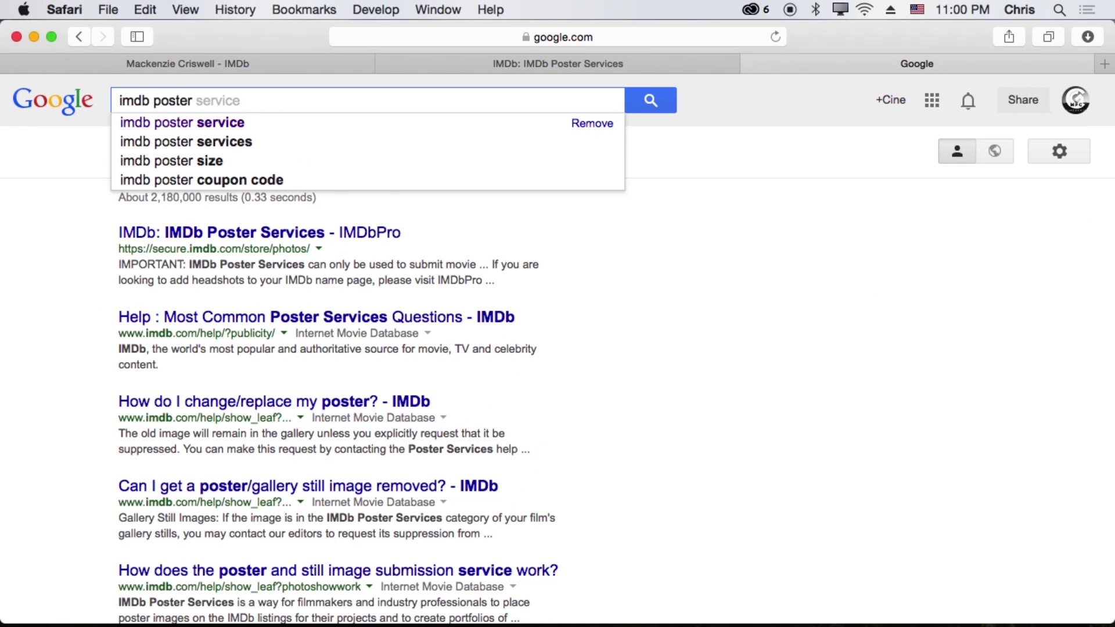
key("Down")
key("Return")
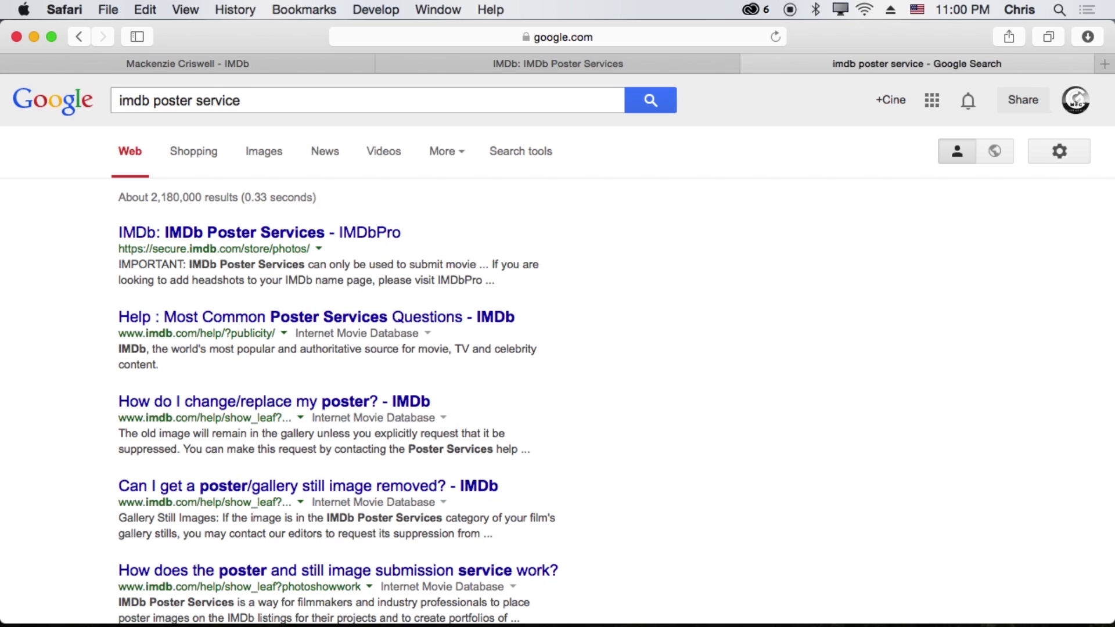
left_click(252, 233)
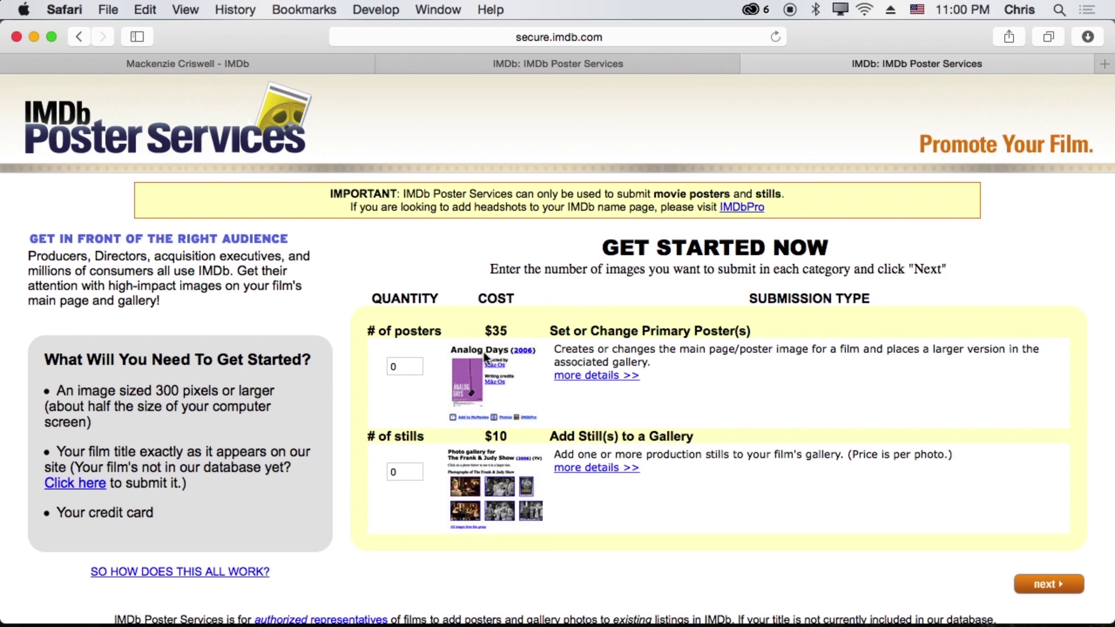
- Close the duplicate IMDb Poster Services tab and check the price for submitting a primary poster
scroll(486, 358, "down", 2)
scroll(444, 322, "up", 2)
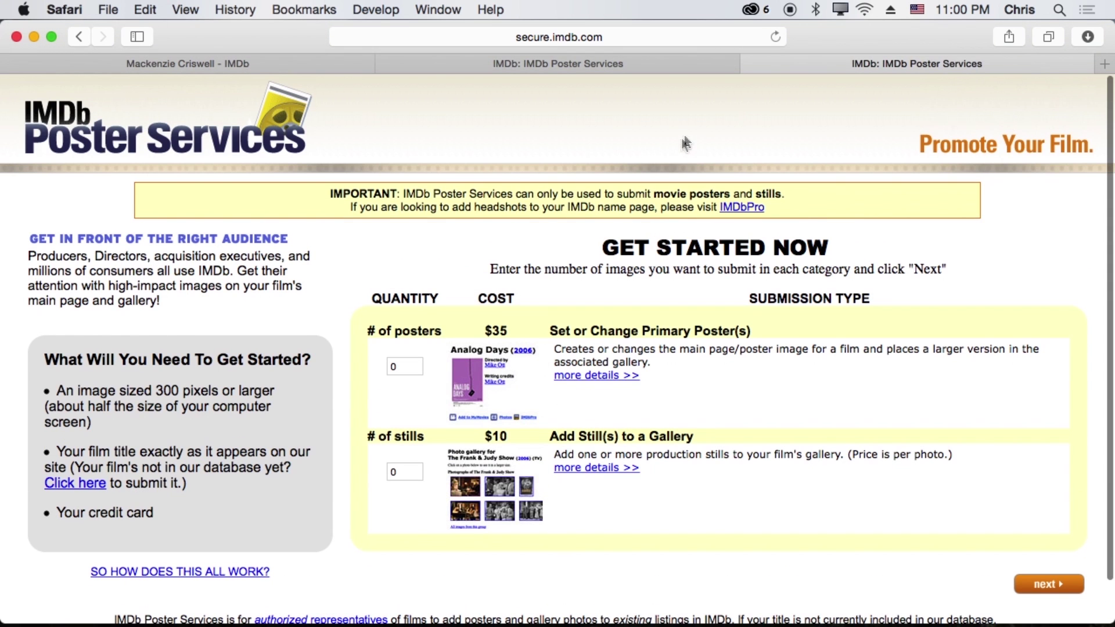
left_click(386, 64)
scroll(441, 331, "down", 2)
left_click_drag(507, 286, 483, 285)
left_click(507, 280)
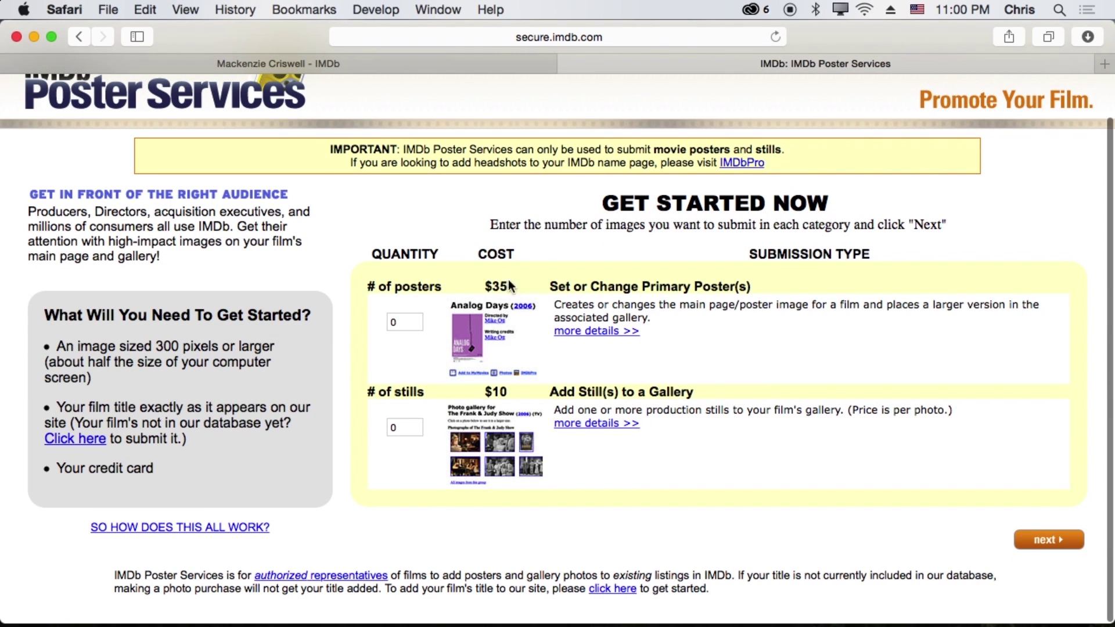
- Set the number of posters to 1 and continue to the payment form
left_click(401, 322)
type("1")
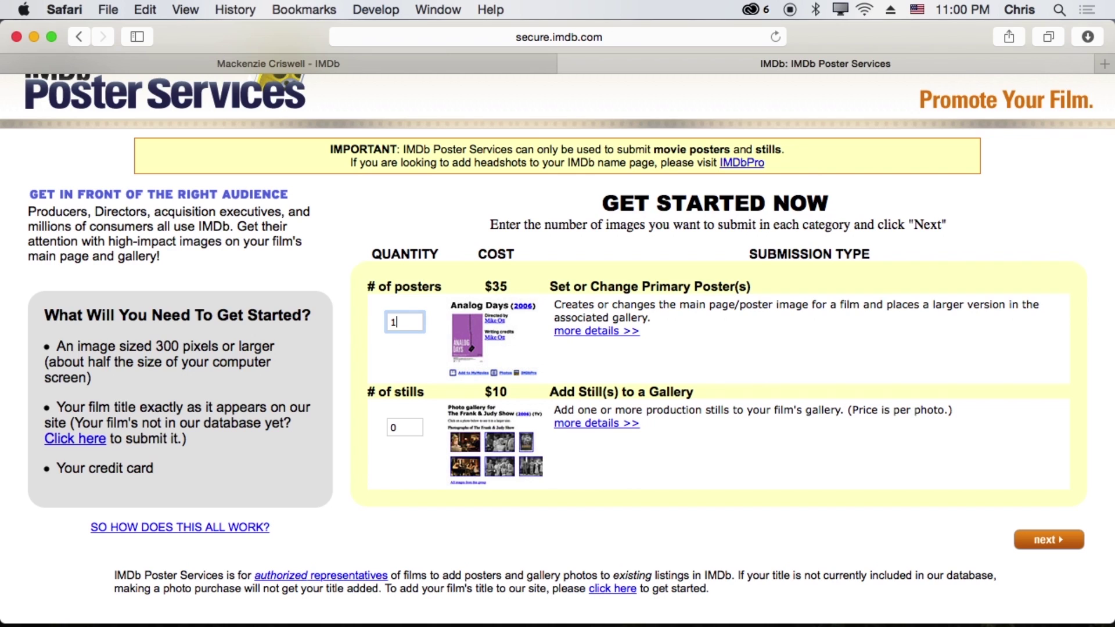
left_click(1065, 536)
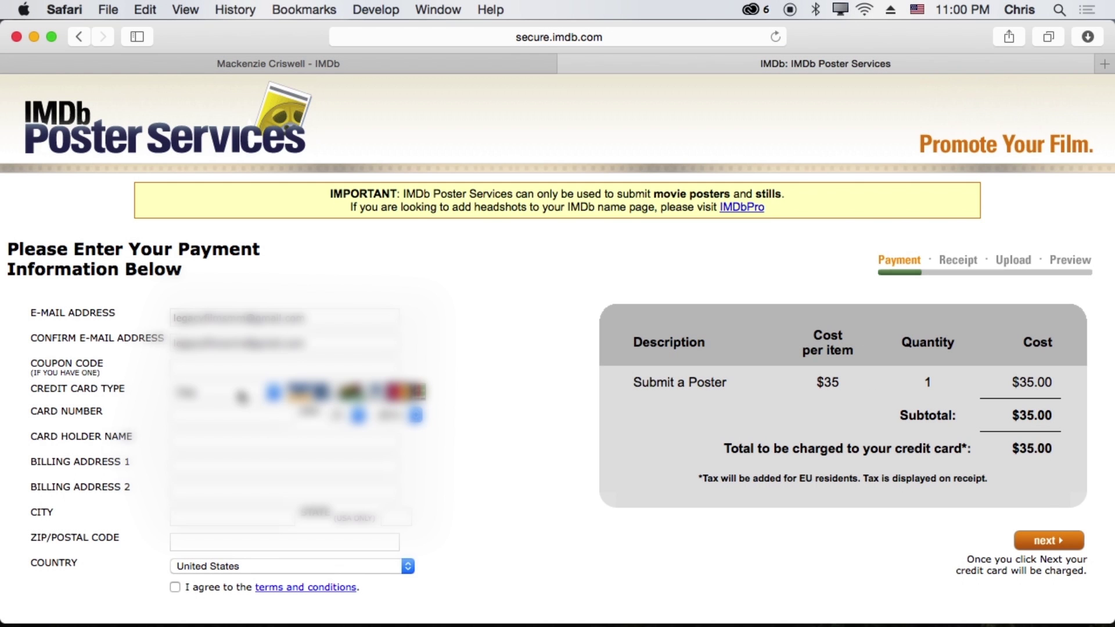
- Fill in the card number and billing details from a saved credit card, and widen the browser window to the full screen width
left_click(206, 417)
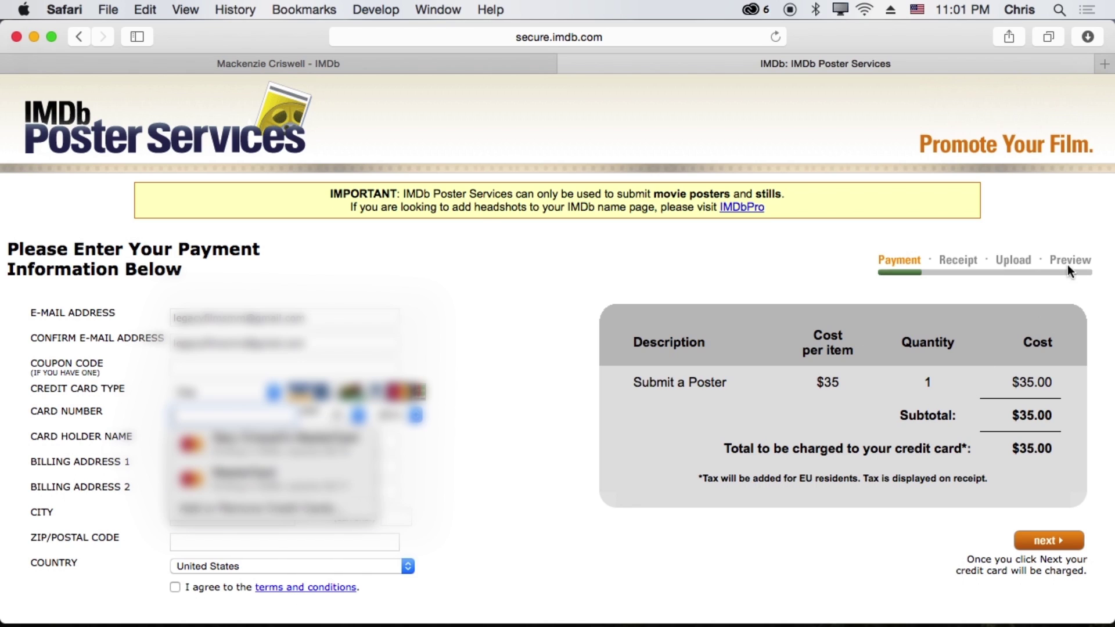
key("Down")
key("Down")
key("Return")
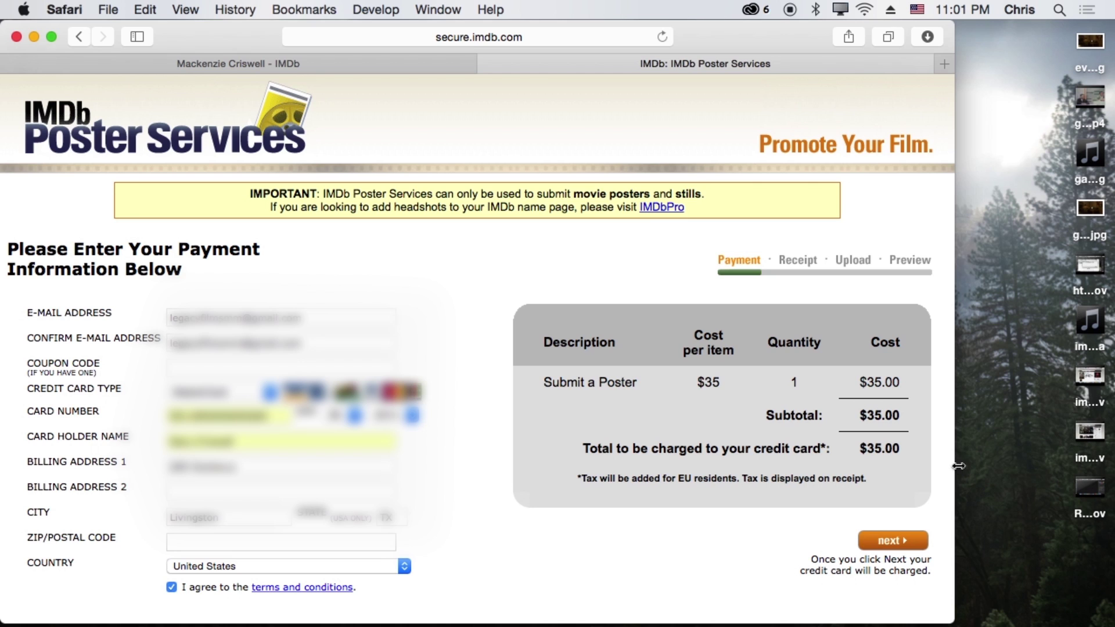
left_click_drag(958, 466, 1110, 416)
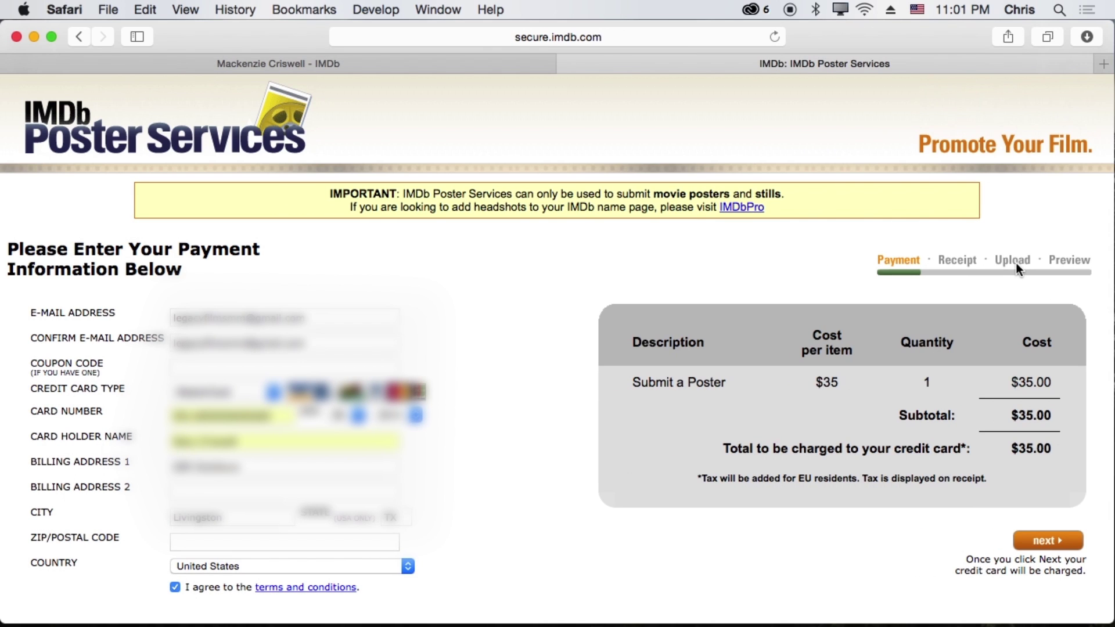
- Return to the image quantity page and set the number of stills to 150
left_click(78, 36)
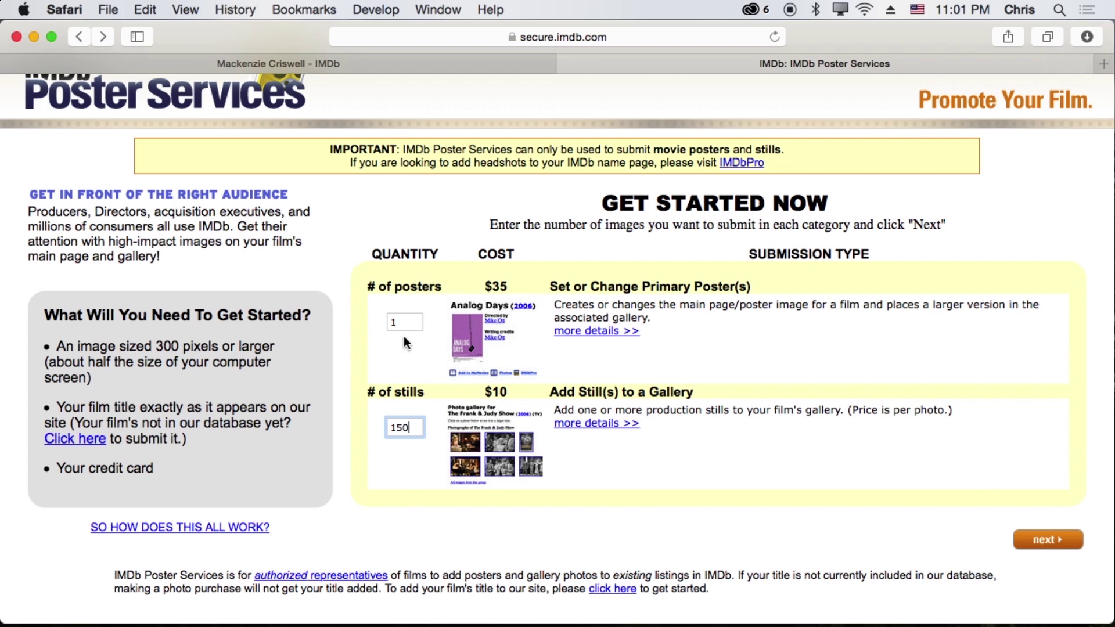
- Set the number of posters to 0, keeping the order to stills only, and continue to the payment form
key("shift+Tab")
type("0")
left_click(1041, 548)
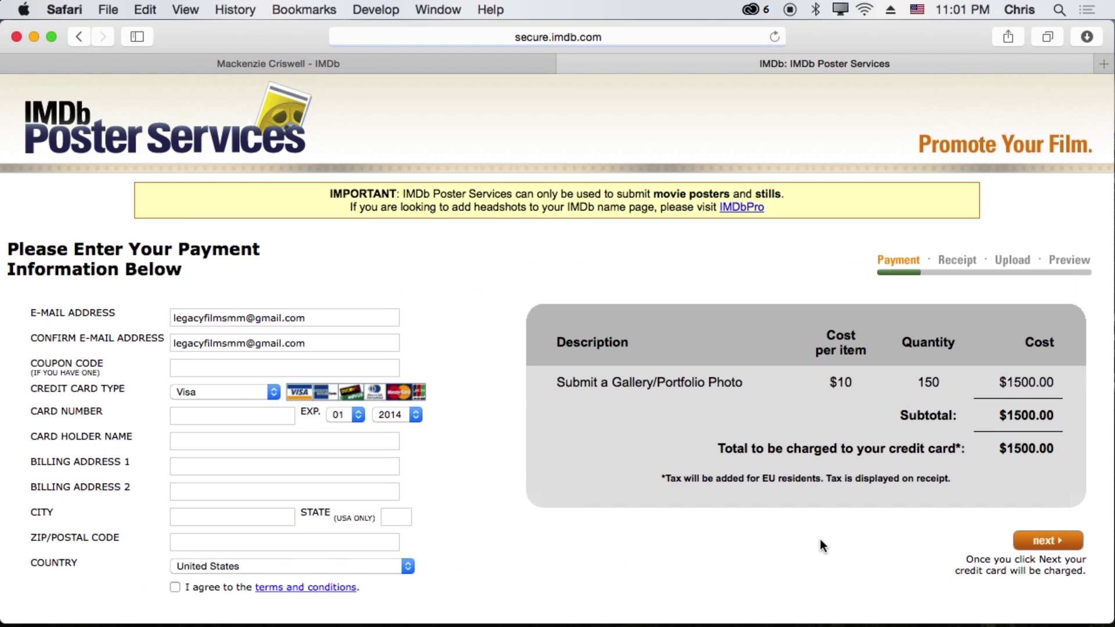
- Check the total cost of the stills order and the card and billing fields of the payment form
left_click_drag(1004, 417, 1043, 416)
left_click(1087, 428)
left_click(256, 446)
left_click(238, 485)
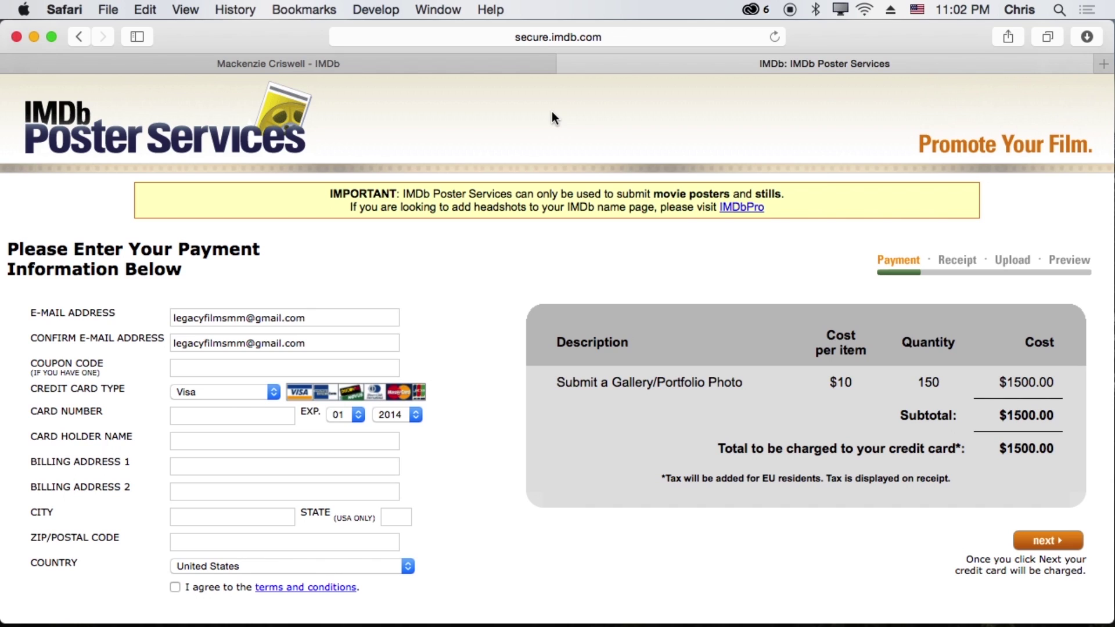
- Close the IMDb Poster Services tab and go from the IMDb name page to the IMDbPro home page
left_click(565, 64)
scroll(164, 309, "down", 8)
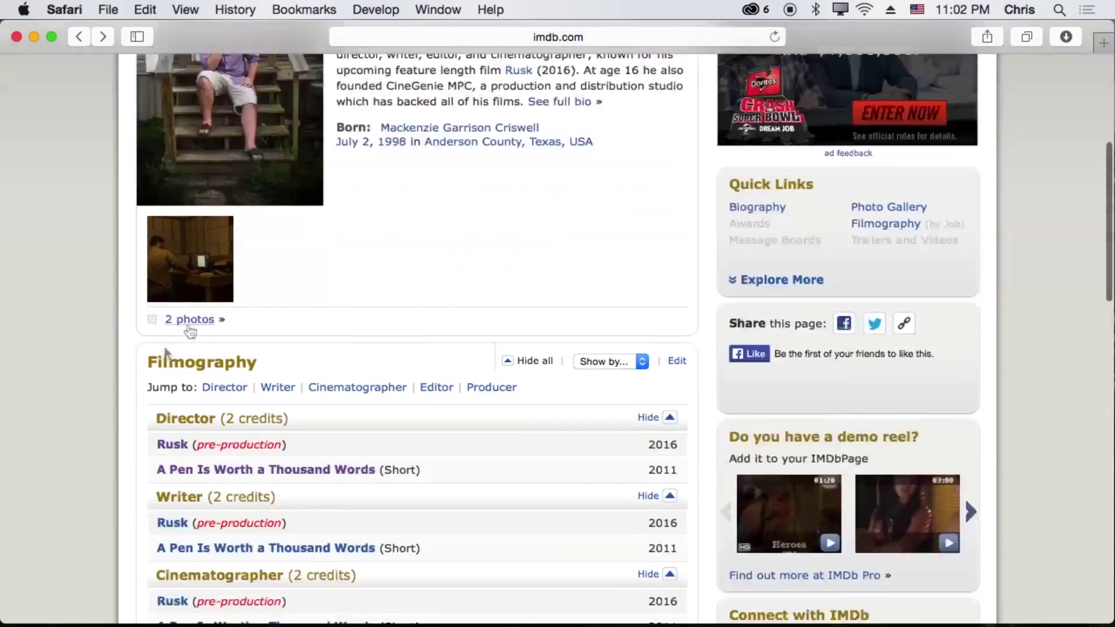
scroll(365, 345, "up", 10)
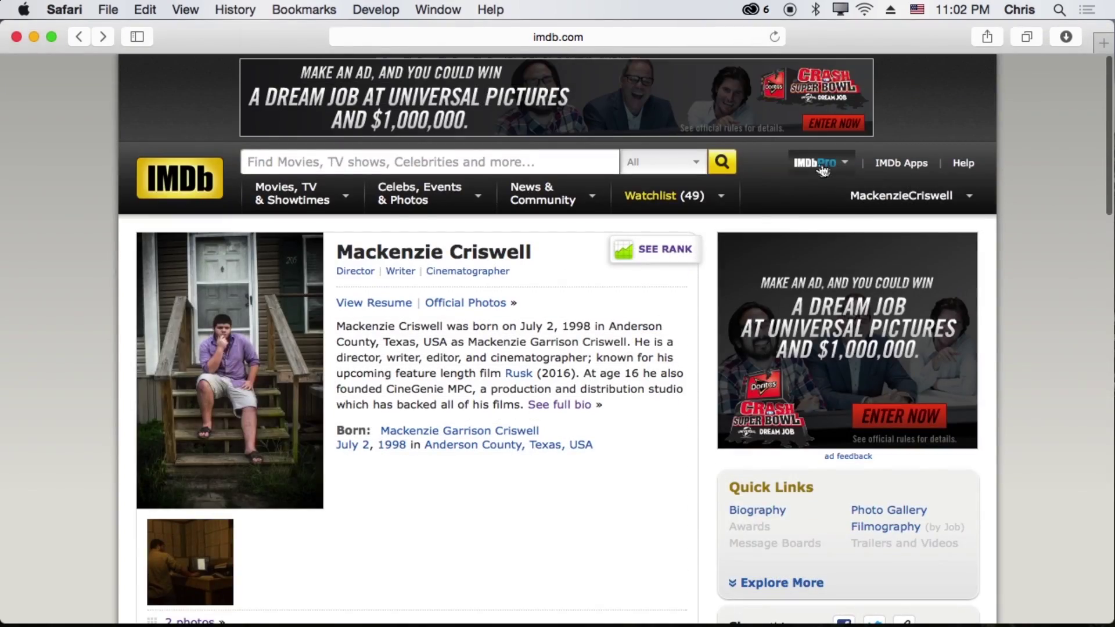
mouse_move(819, 168)
left_click(444, 200)
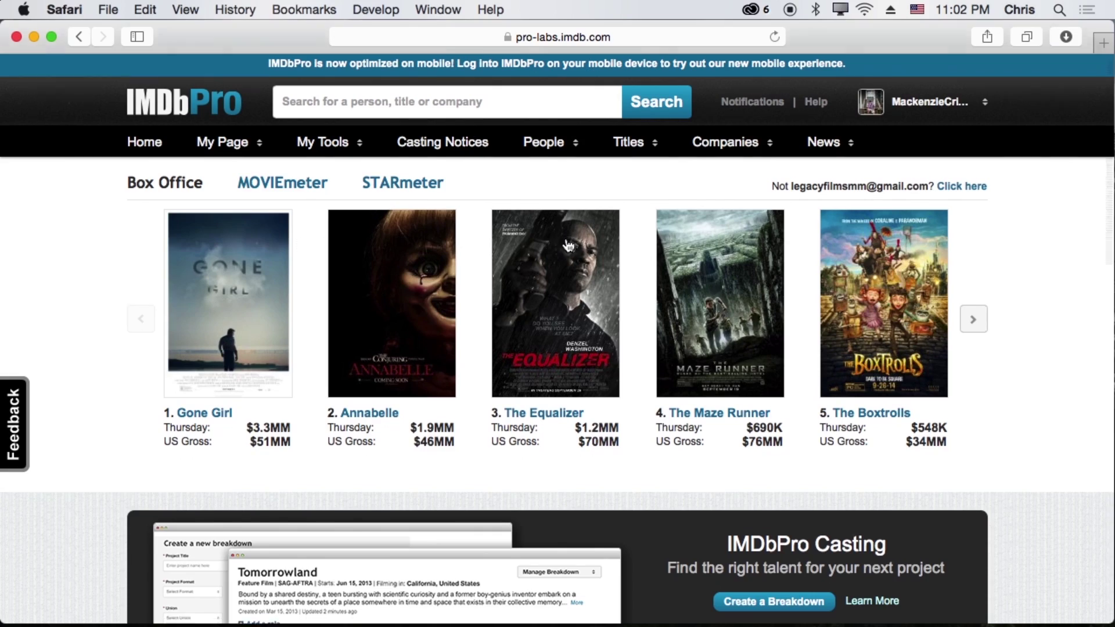
- Look through the IMDbPro home page and open the Gone Girl title from the box office list
scroll(557, 238, "down", 5)
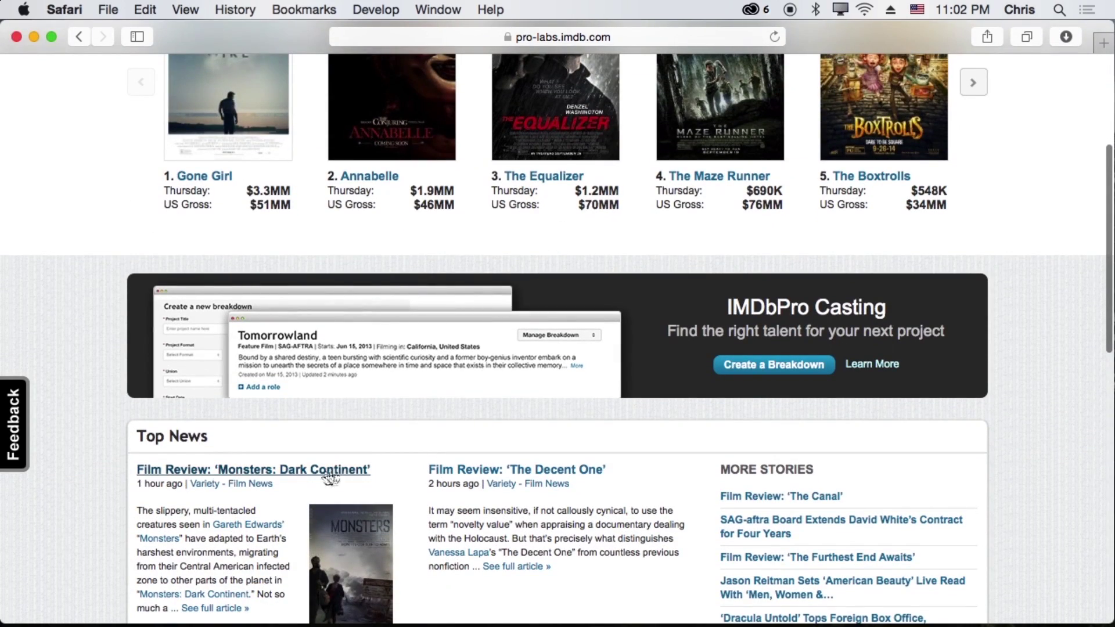
scroll(471, 349, "down", 15)
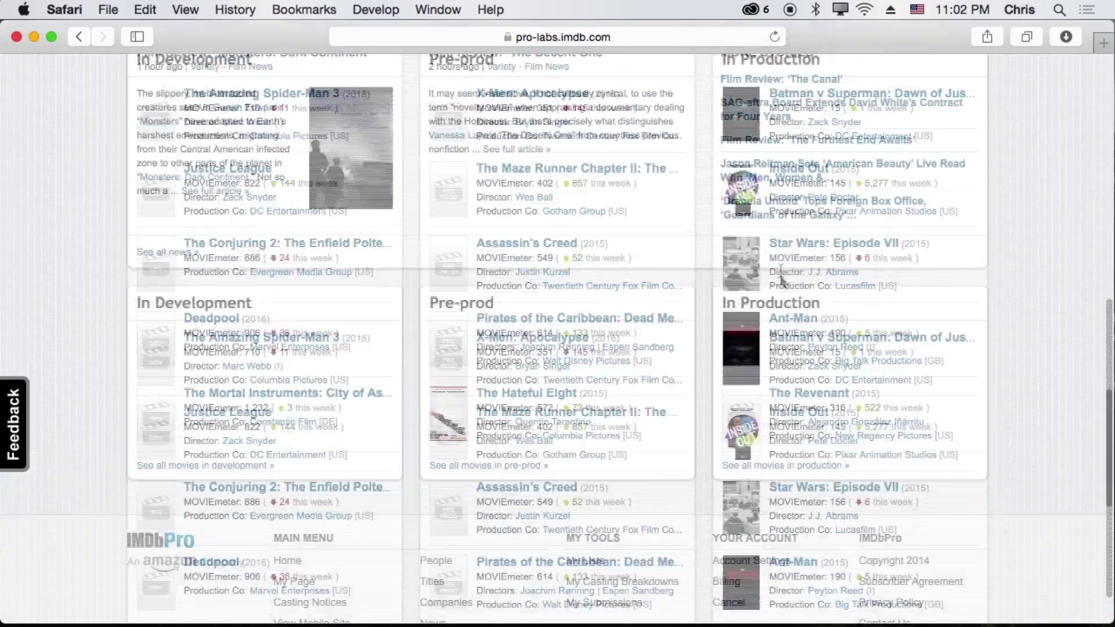
scroll(498, 249, "up", 15)
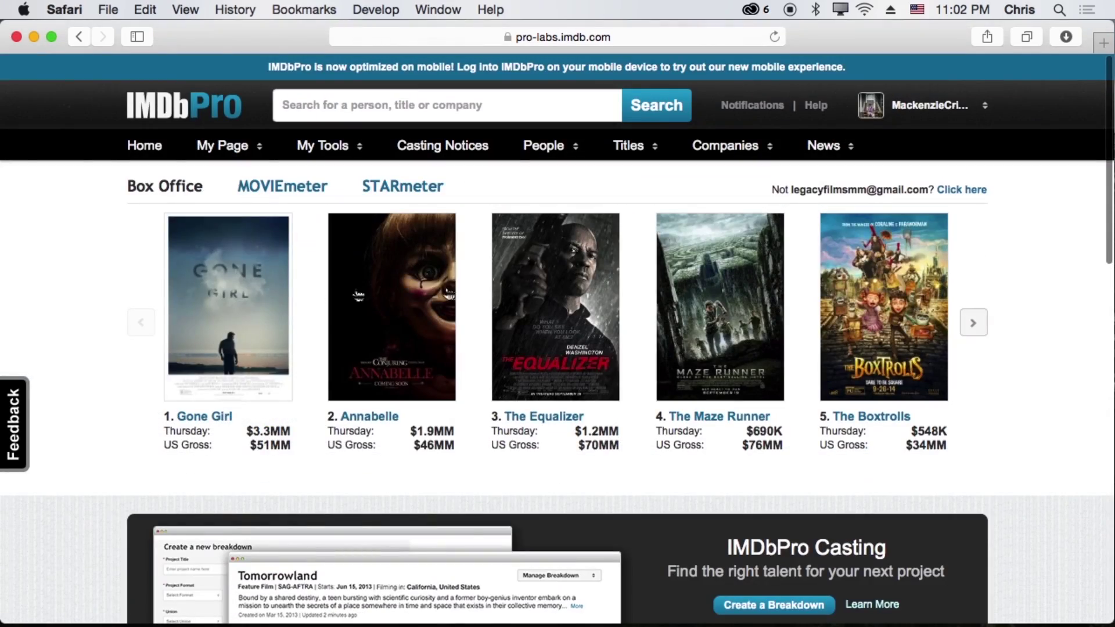
left_click(223, 419)
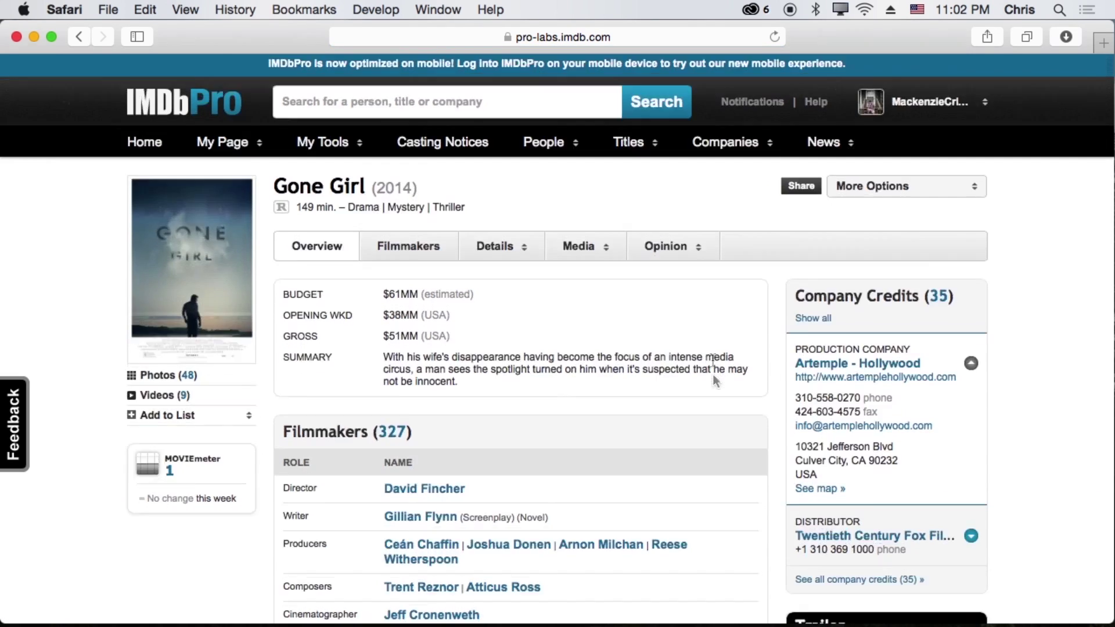
- Open the Gone Girl director's page and expand the legal representative's entry to examine the contact details
scroll(523, 383, "down", 3)
left_click(441, 392)
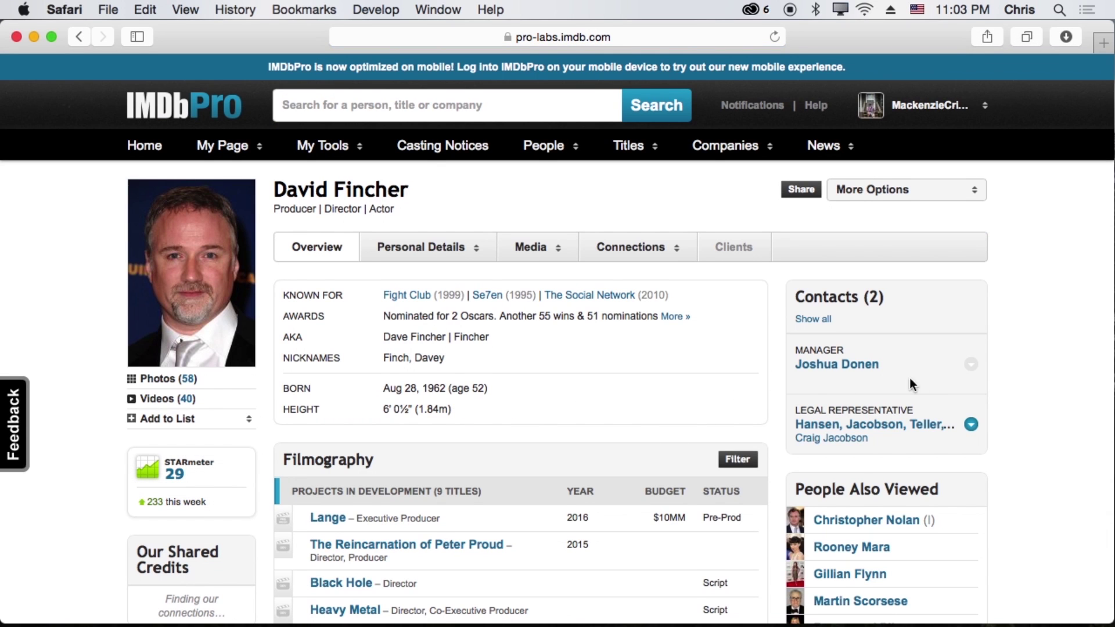
scroll(921, 252, "down", 4)
mouse_move(931, 277)
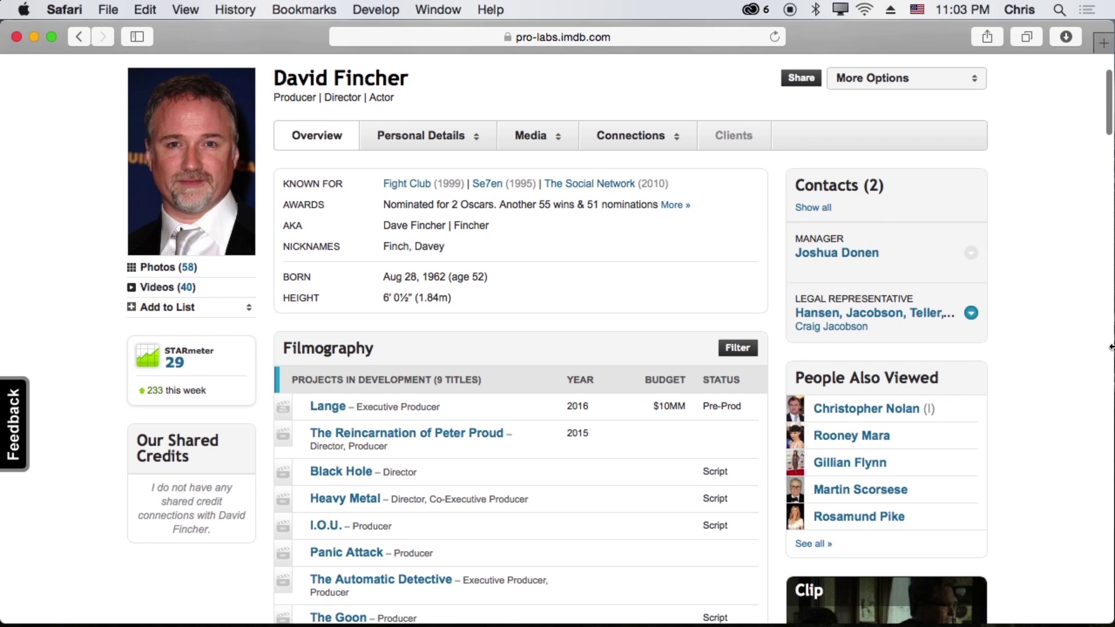
left_click(971, 313)
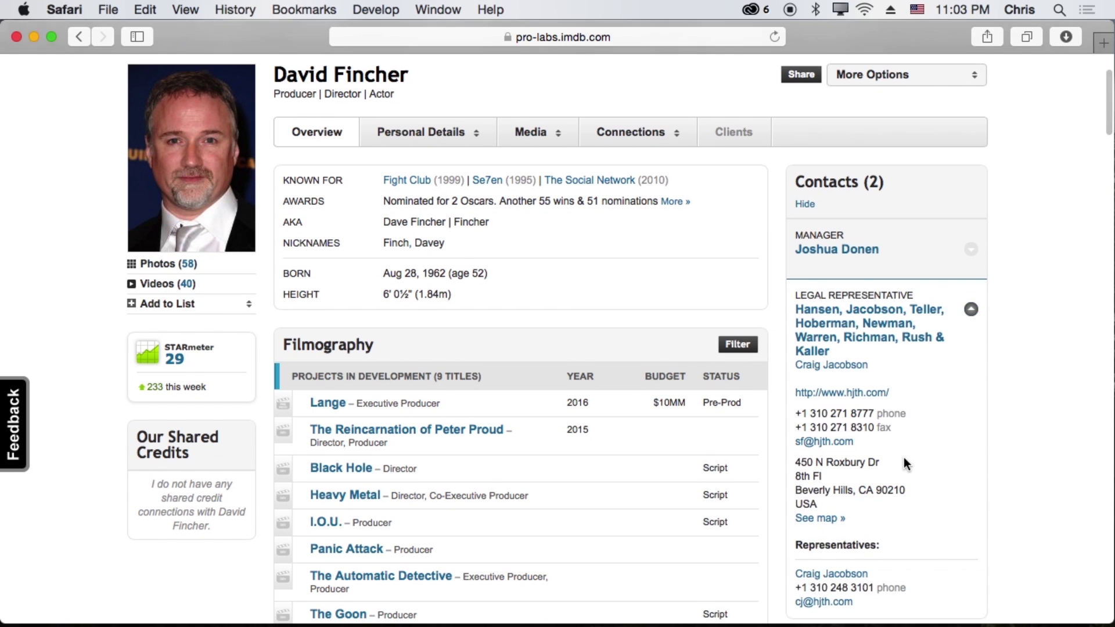
scroll(871, 411, "down", 1)
triple_click(893, 366)
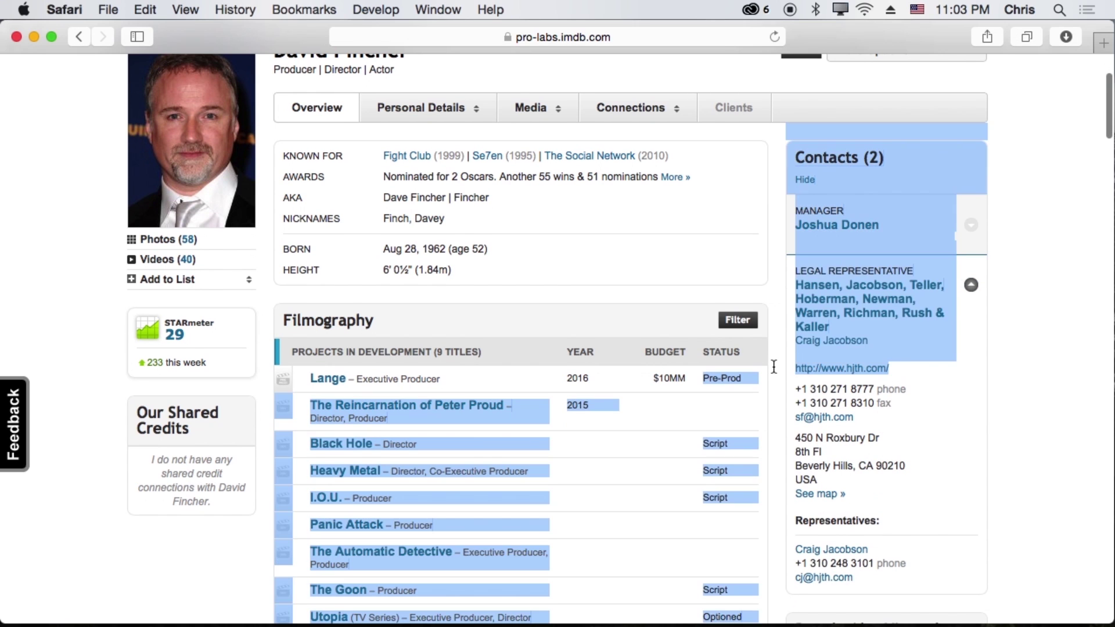
left_click(863, 381)
mouse_move(879, 227)
left_mouse_down()
mouse_move(866, 229)
mouse_move(861, 216)
mouse_move(865, 231)
left_mouse_up()
mouse_move(865, 231)
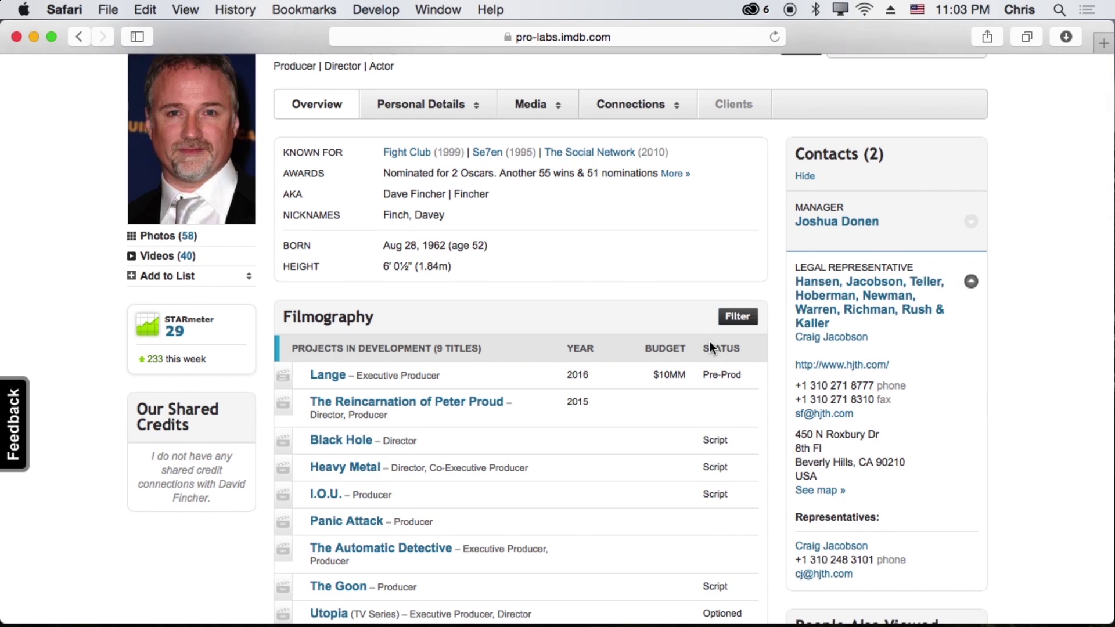
scroll(709, 337, "up", 5)
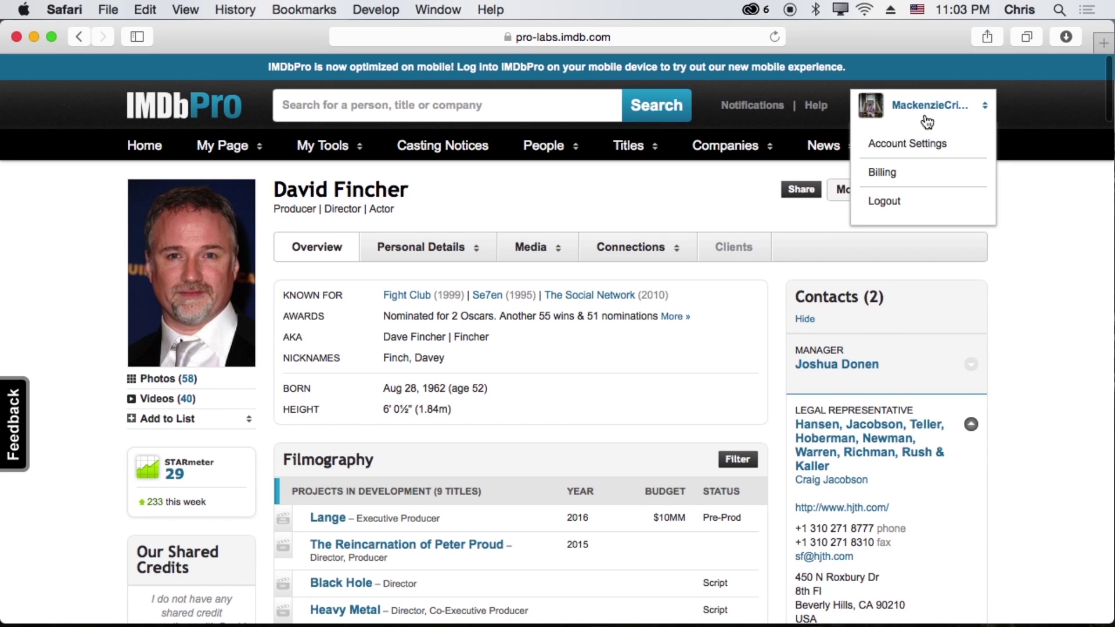
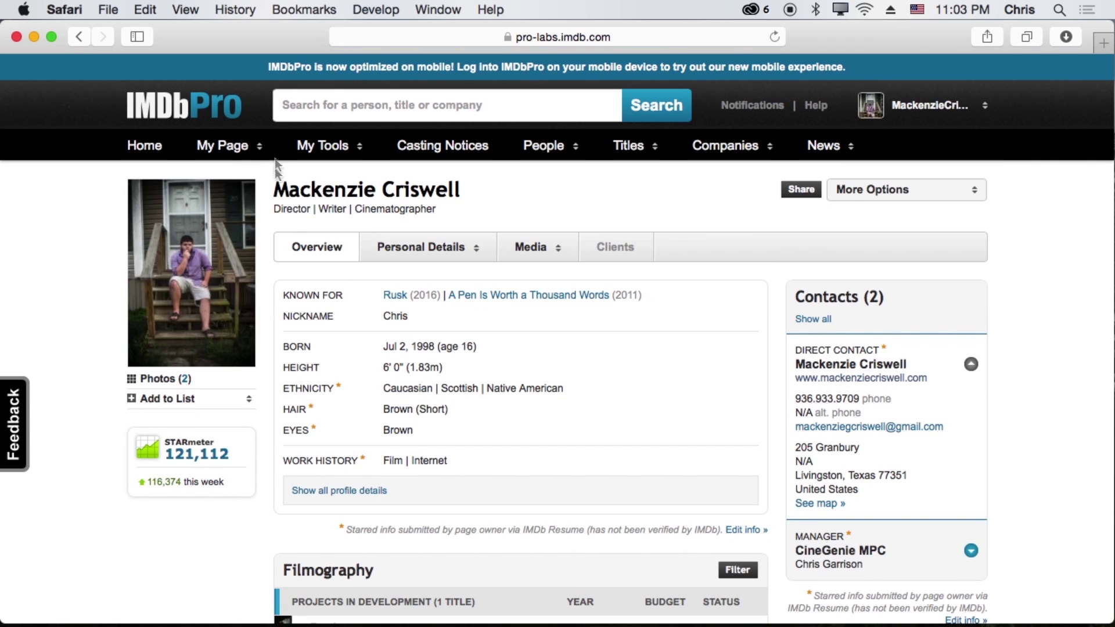
- Open the photo gallery of the account owner's IMDbPro resume and go to its photo upload form
mouse_move(233, 152)
left_click(230, 247)
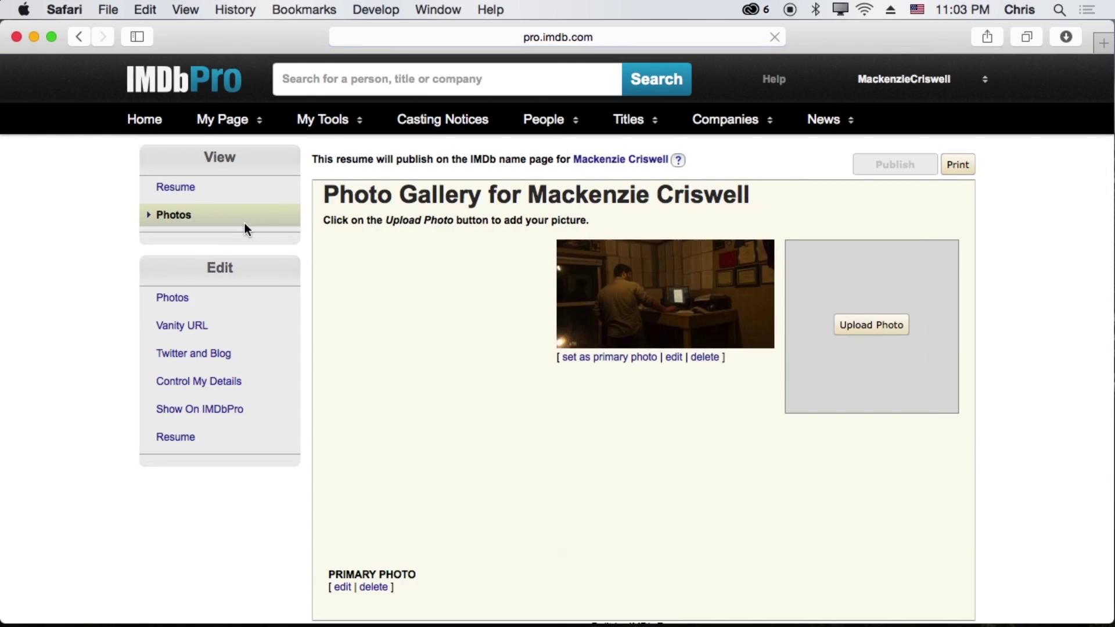
scroll(728, 339, "down", 3)
scroll(774, 224, "up", 3)
left_click(891, 331)
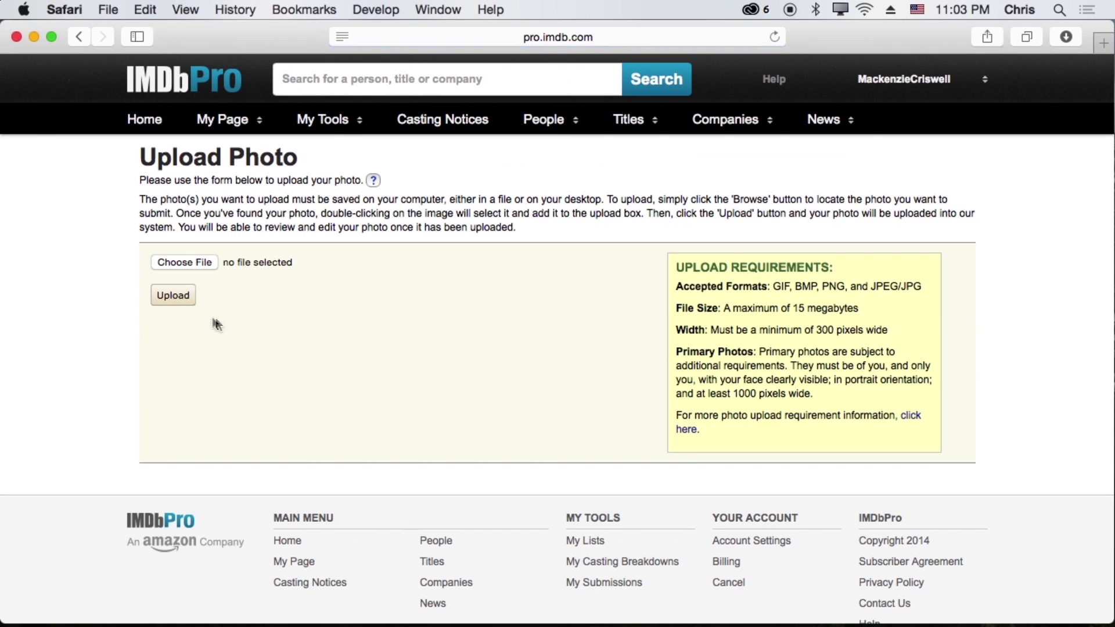
- Try to submit the photo upload form without choosing a file
left_click(173, 295)
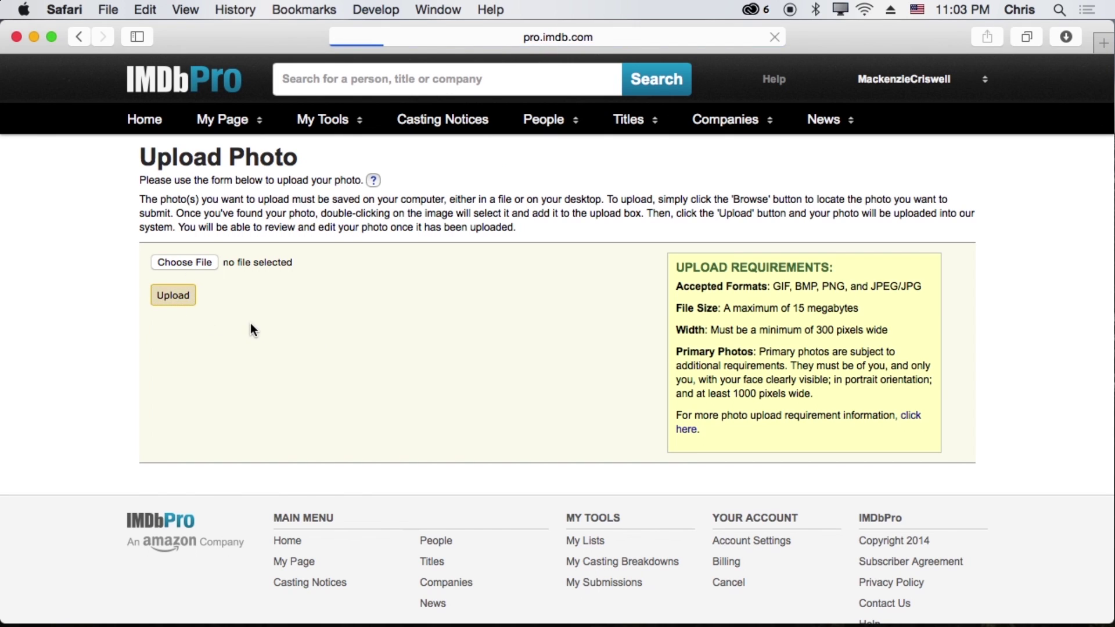
scroll(315, 348, "down", 5)
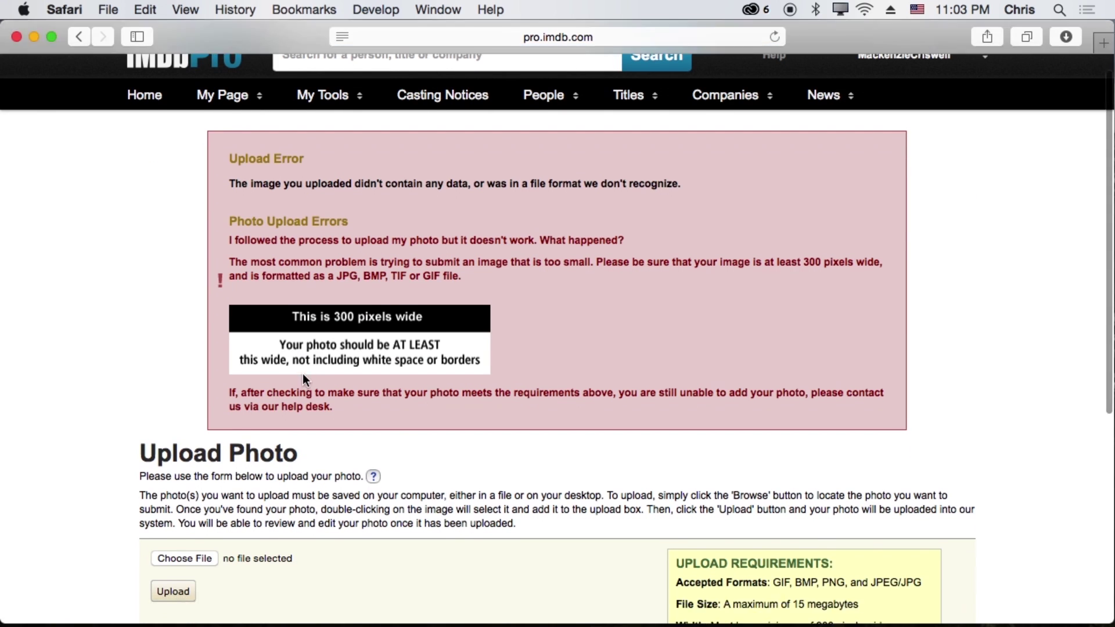
scroll(289, 477, "down", 1)
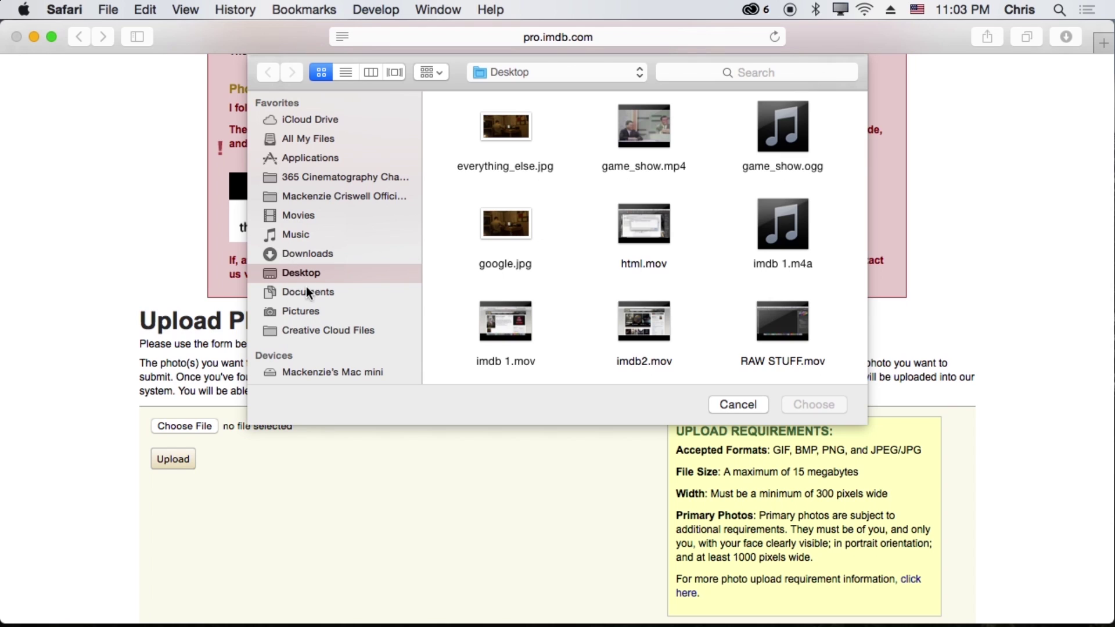
- Choose an image from untitled folder 2 inside the Pictures folder and upload it to the photo gallery
left_click(320, 310)
scroll(583, 259, "down", 10)
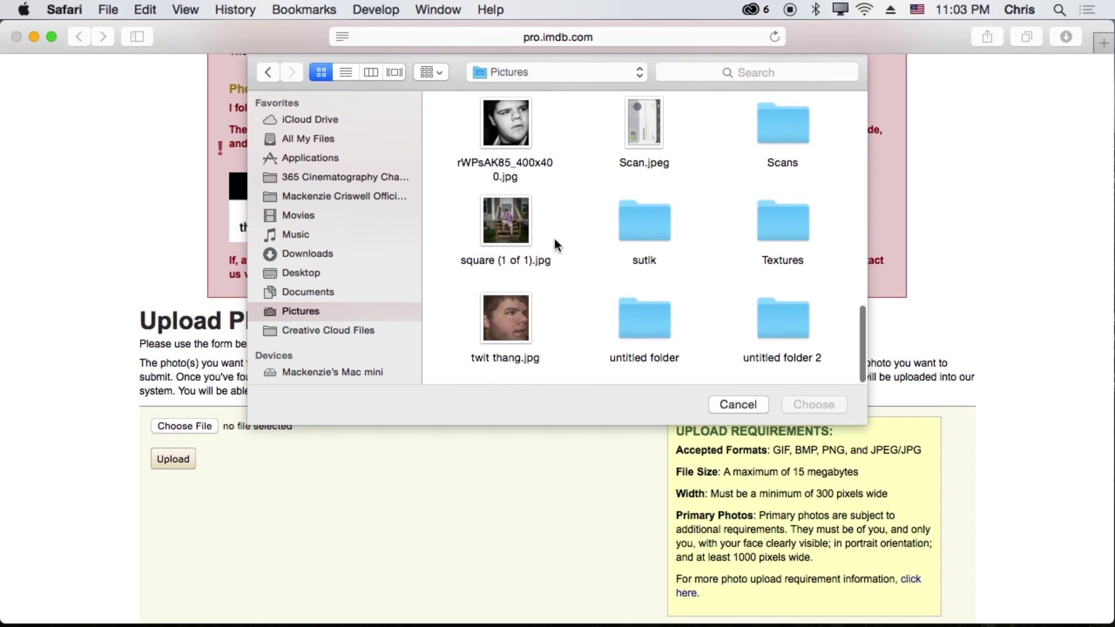
scroll(555, 240, "up", 3)
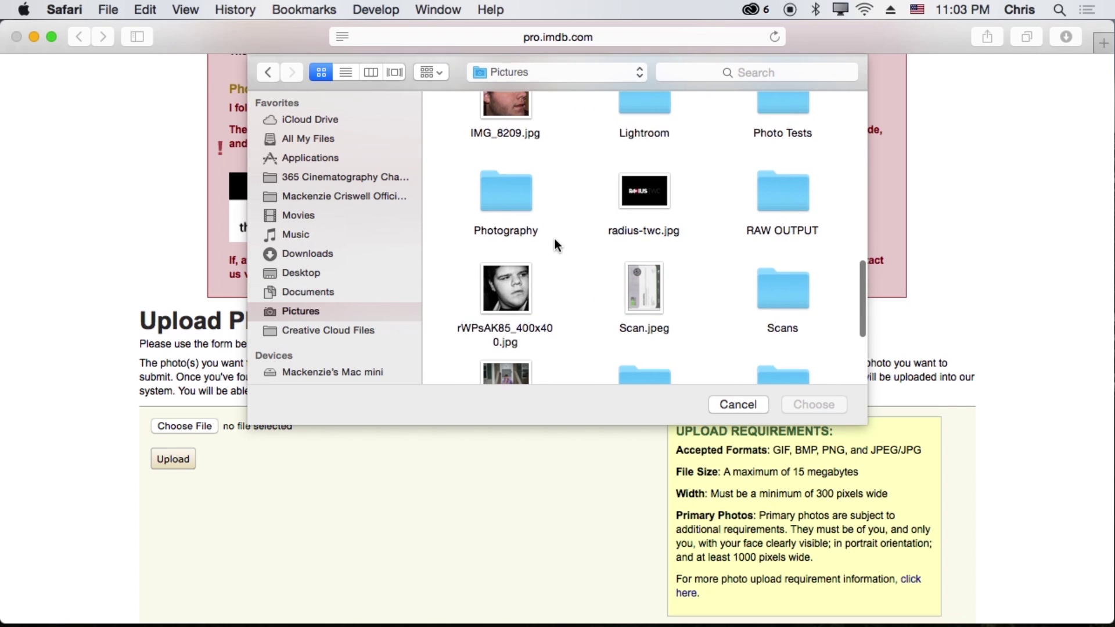
scroll(554, 238, "down", 3)
scroll(554, 238, "up", 10)
scroll(554, 238, "down", 10)
double_click(782, 325)
double_click(761, 133)
left_click(174, 459)
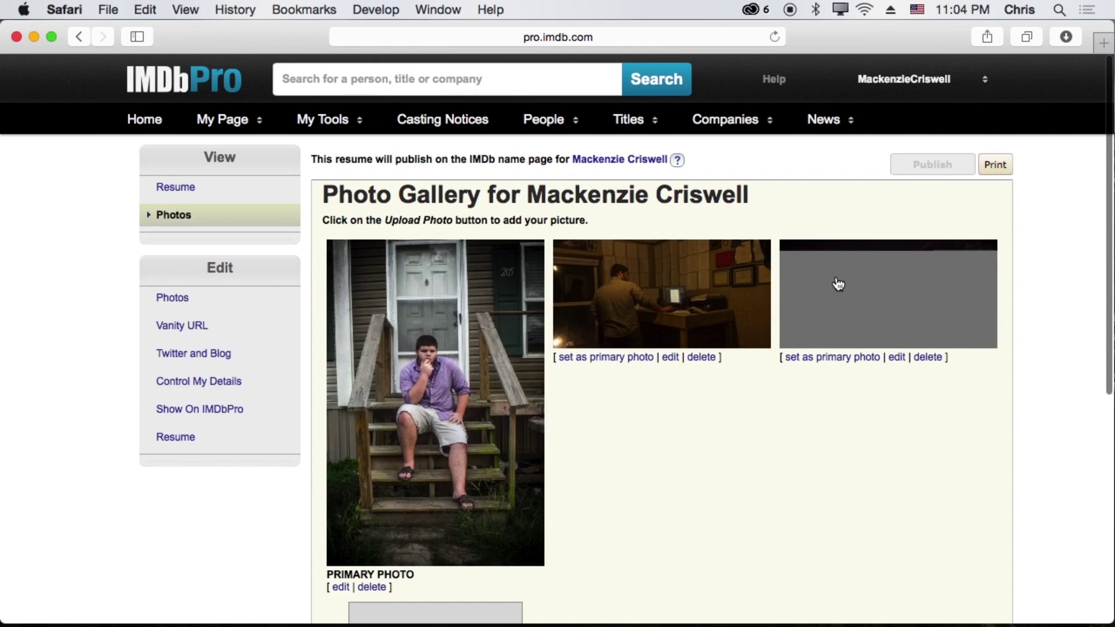
- Open the uploaded photo's edit form, look at its caption, credit and replace options, and return to the photo
left_click(880, 285)
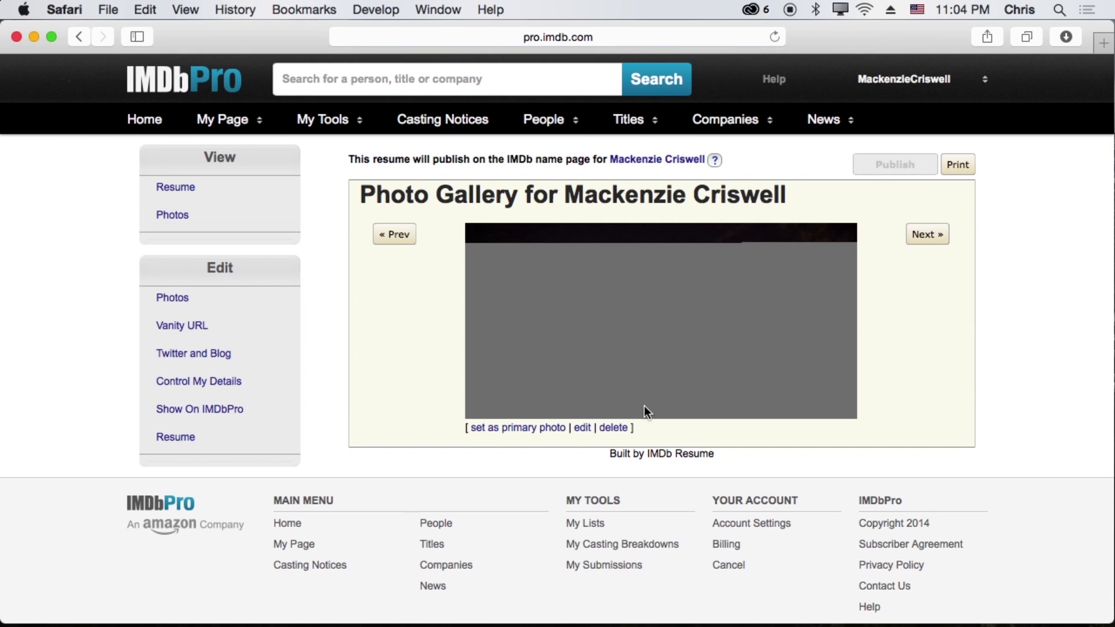
left_click(586, 431)
left_click(640, 264)
left_click(660, 351)
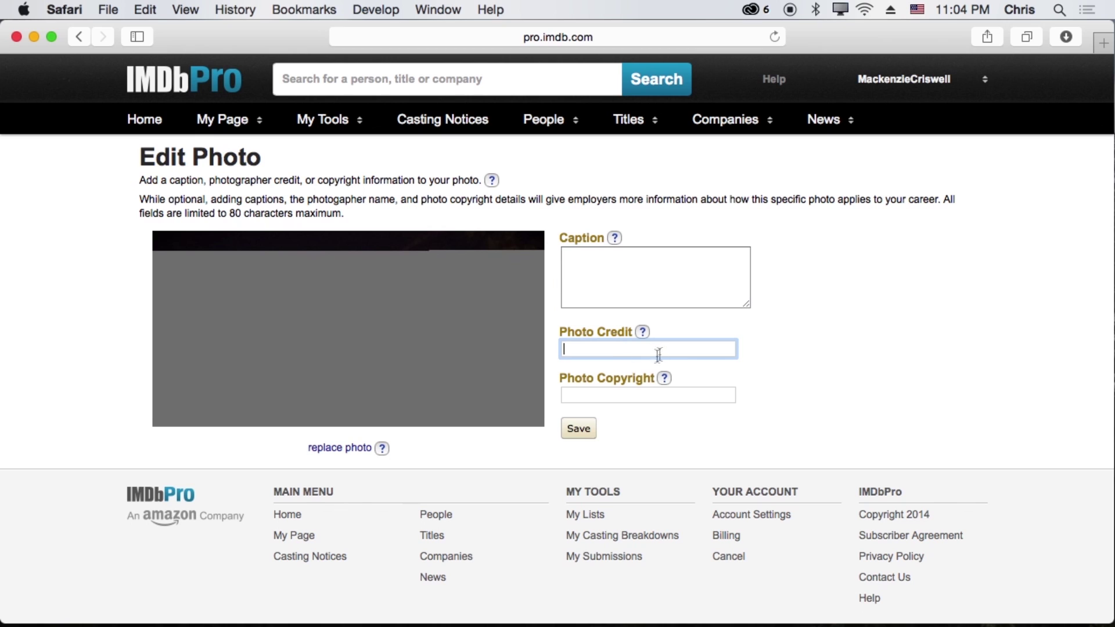
left_click(325, 447)
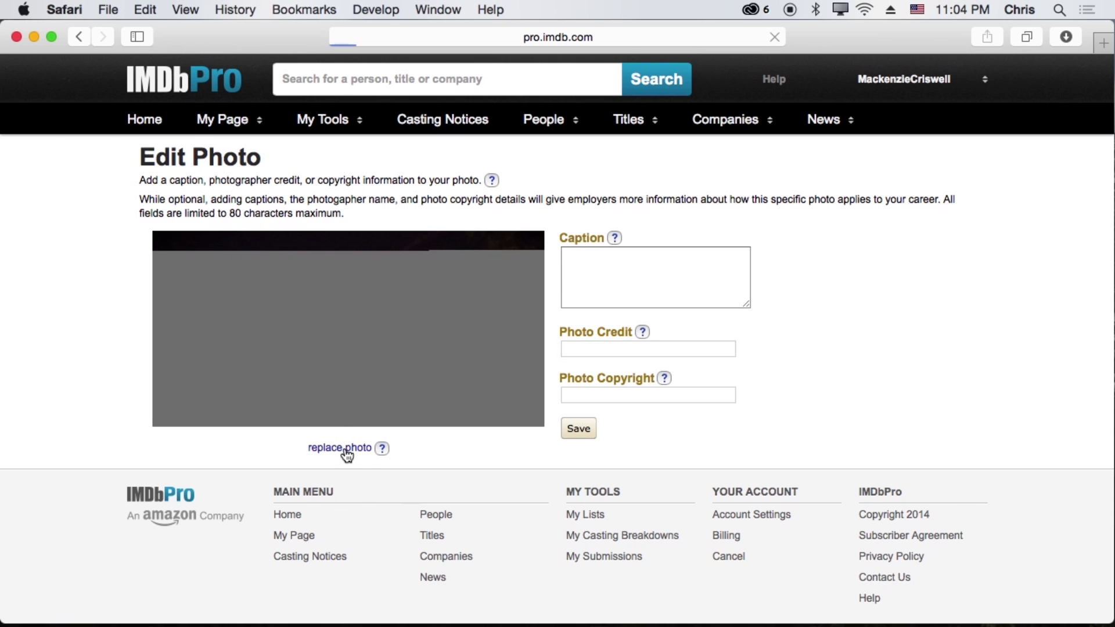
left_click(85, 43)
left_click(86, 43)
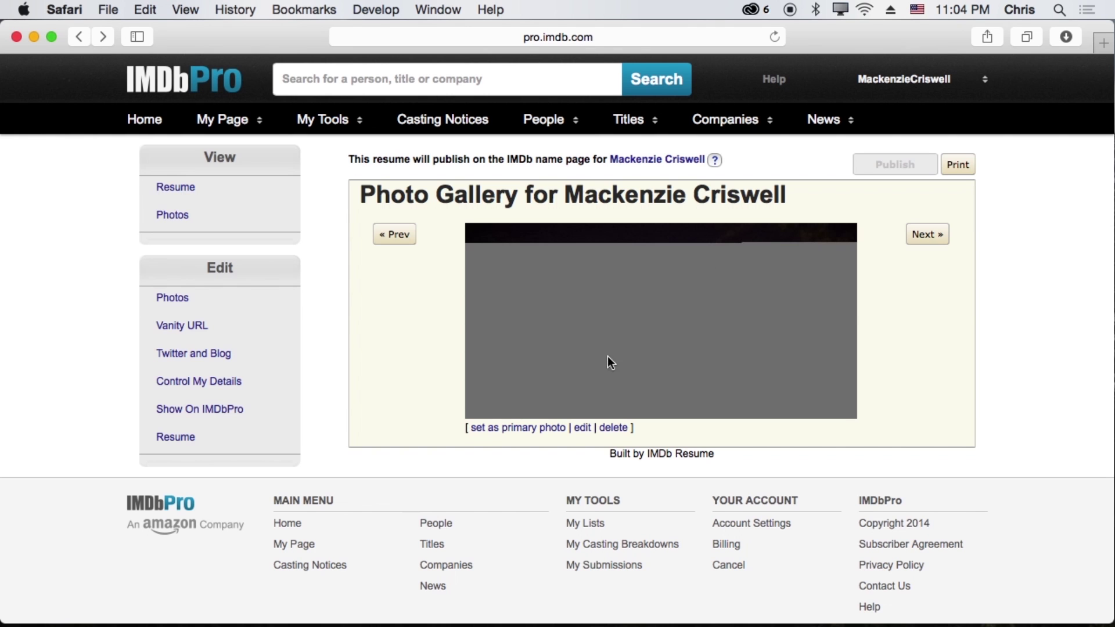
- Delete the newly uploaded duplicate still from the resume's photos
left_click(616, 428)
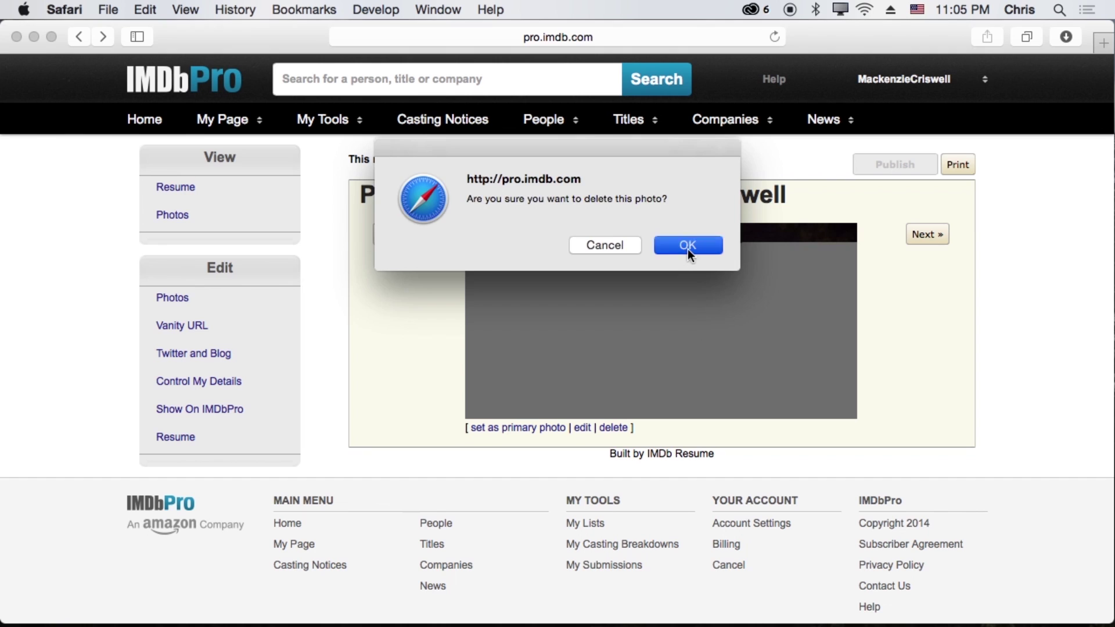
left_click(687, 246)
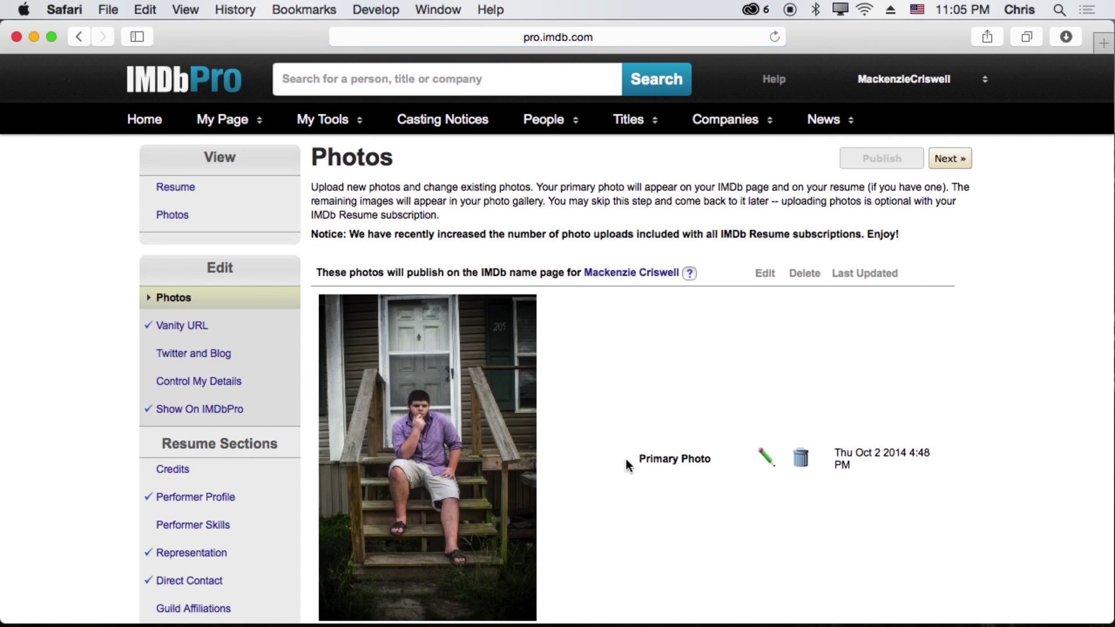
scroll(671, 279, "down", 5)
scroll(671, 284, "down", 6)
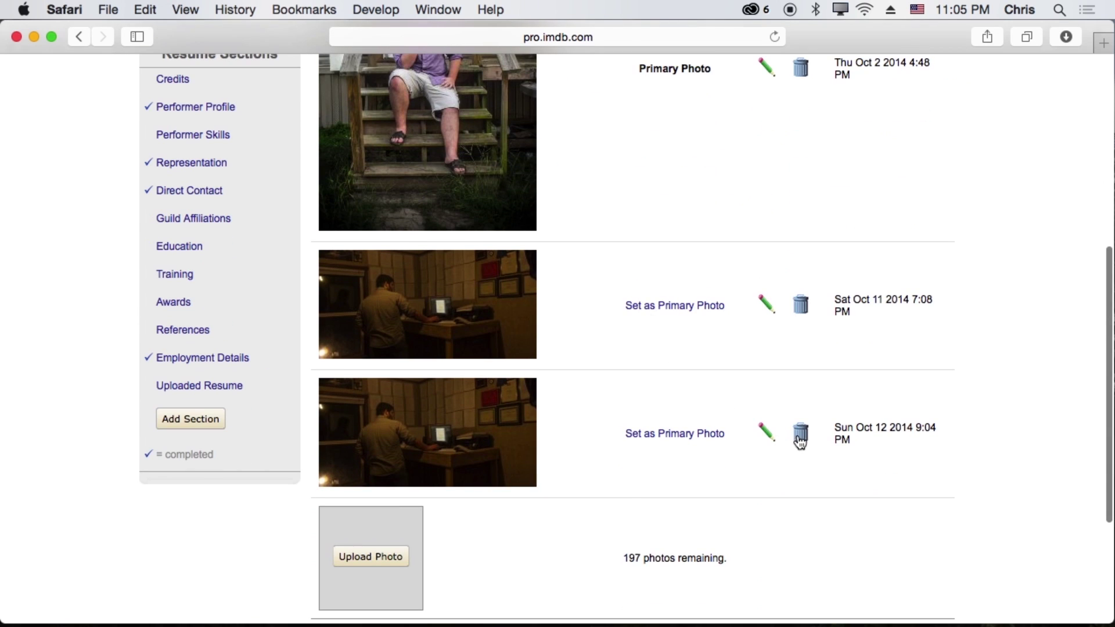
left_click(800, 440)
left_click(703, 245)
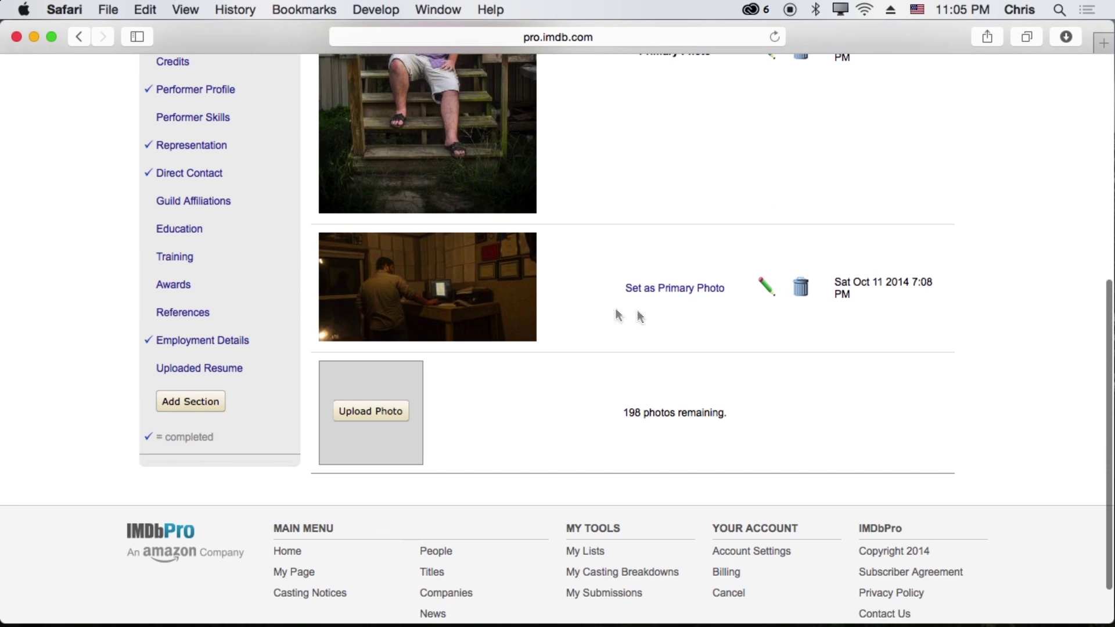
- Switch to the IMDb name page tab and examine the page's web address and published photos
scroll(622, 324, "up", 2)
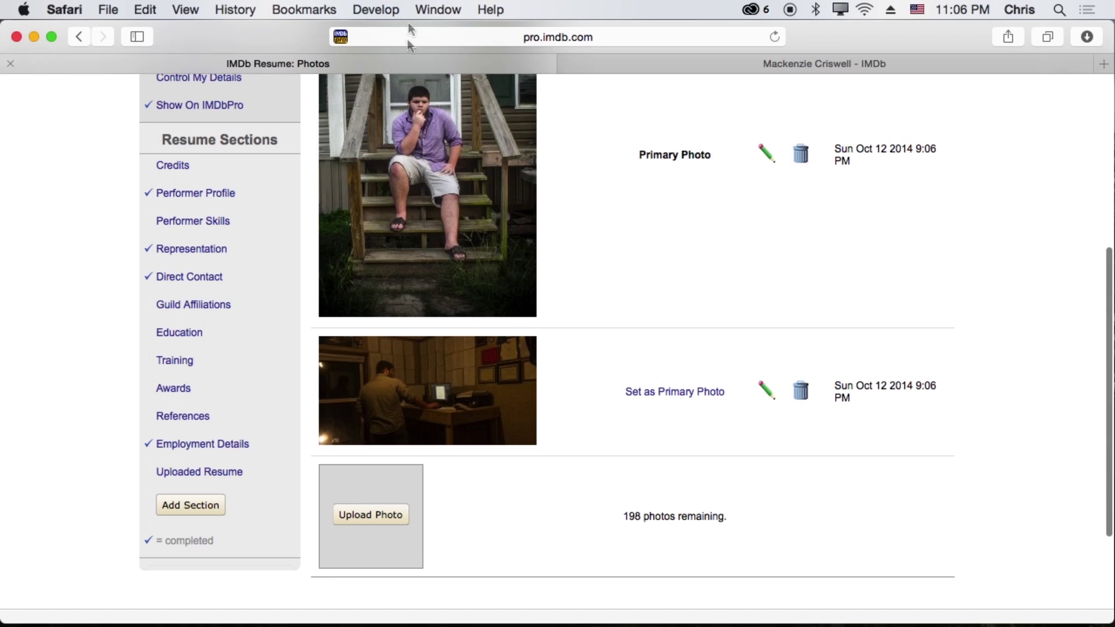
left_click(705, 60)
left_click(581, 34)
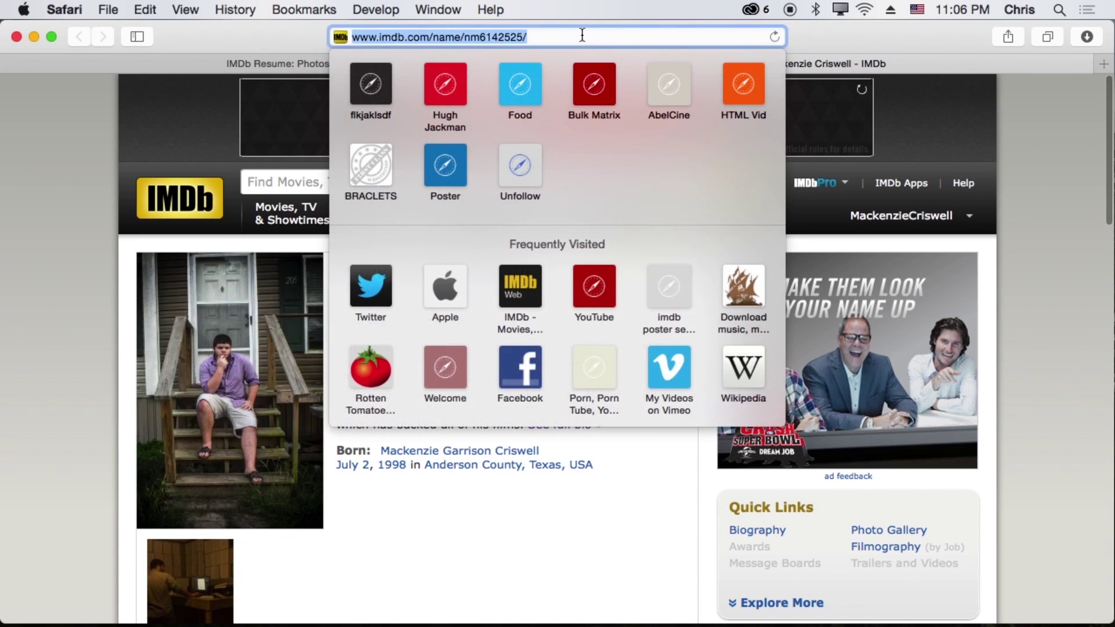
key("Escape")
scroll(120, 375, "down", 2)
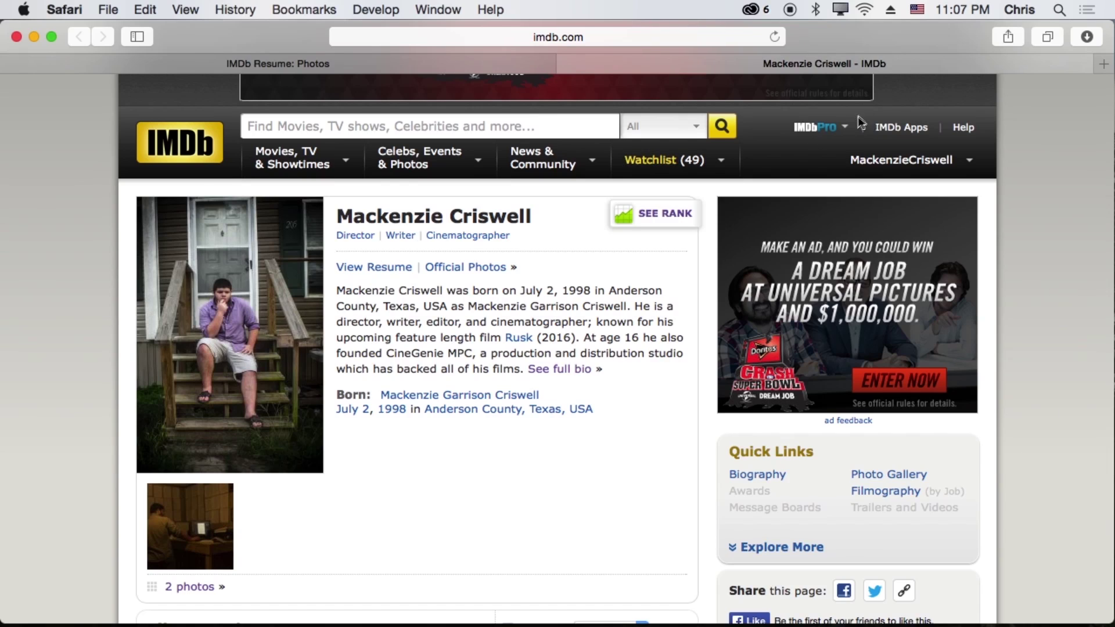
mouse_move(851, 124)
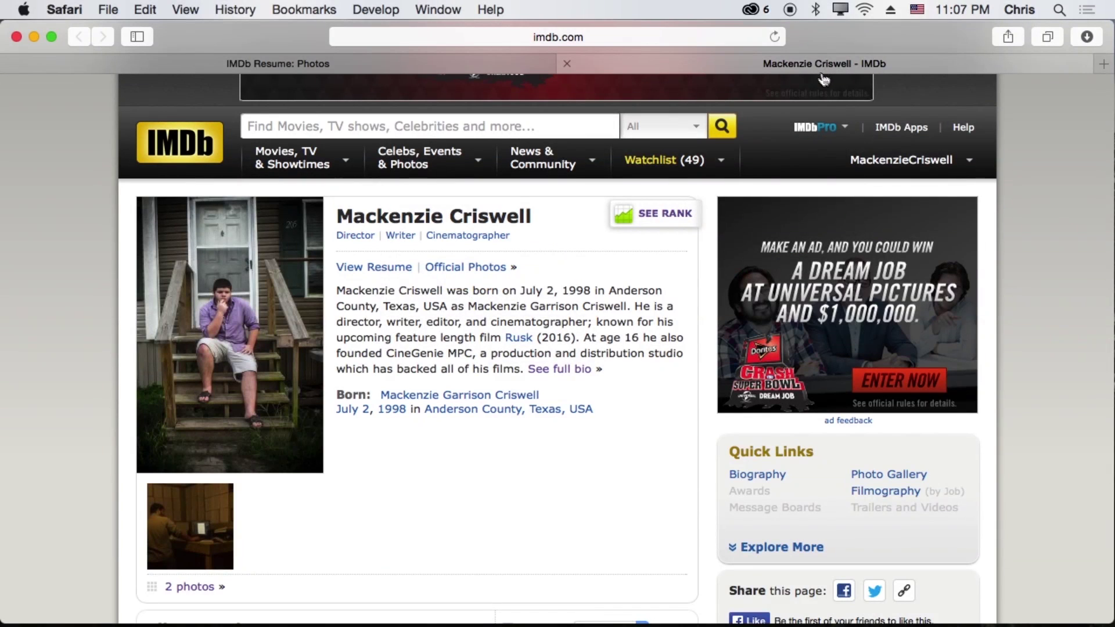